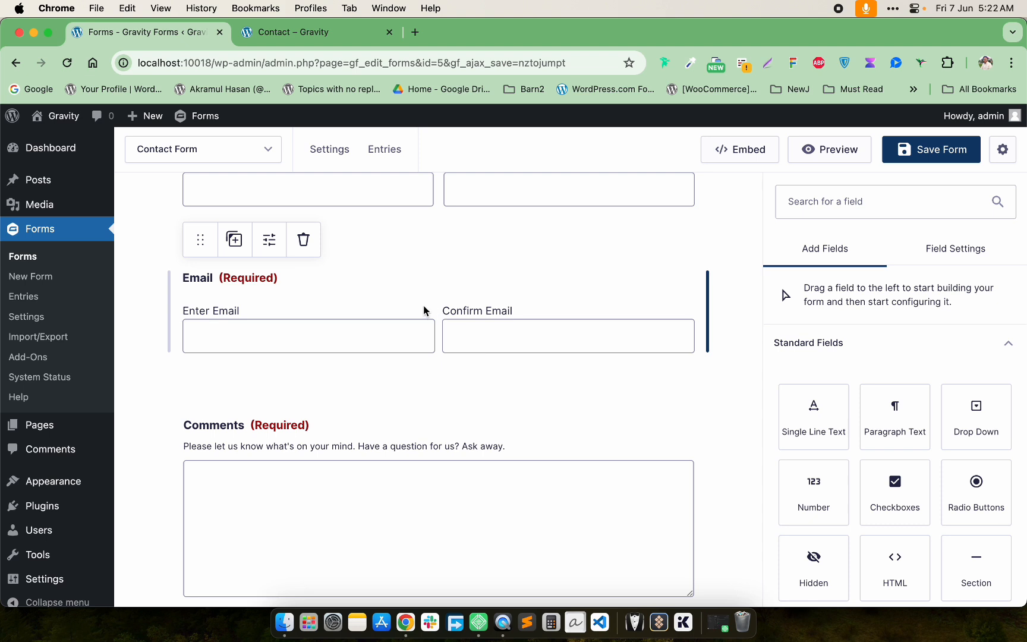
Examine the Email field's conditional logic rule and the form fields available as its condition source
{"action": "scroll", "coordinate": [407, 304], "scroll_direction": "up", "scroll_amount": 3}
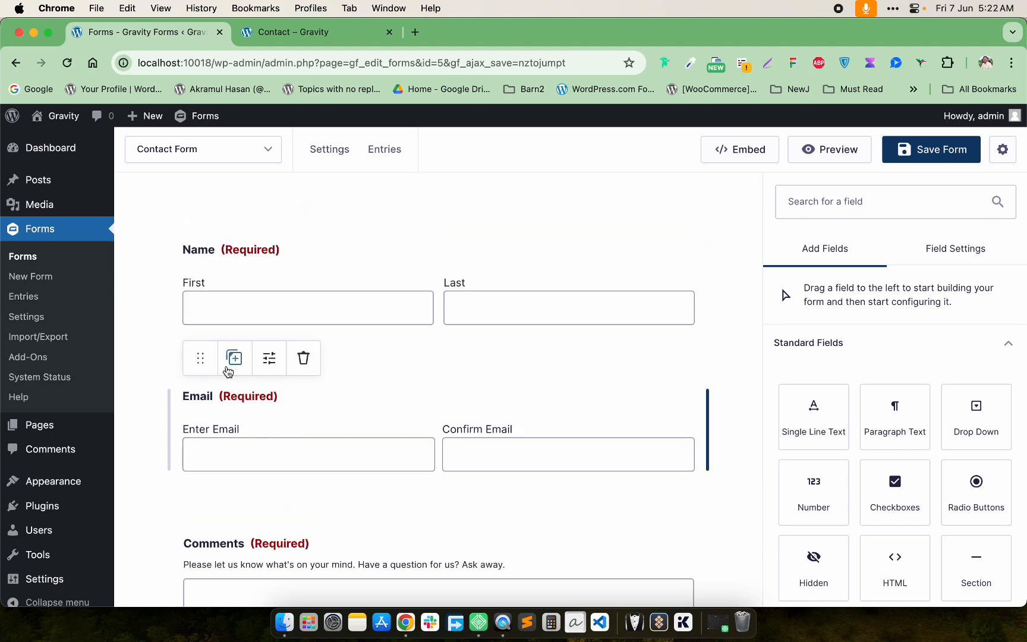
{"action": "left_click", "coordinate": [270, 358]}
{"action": "scroll", "coordinate": [927, 487], "scroll_direction": "down", "scroll_amount": 4}
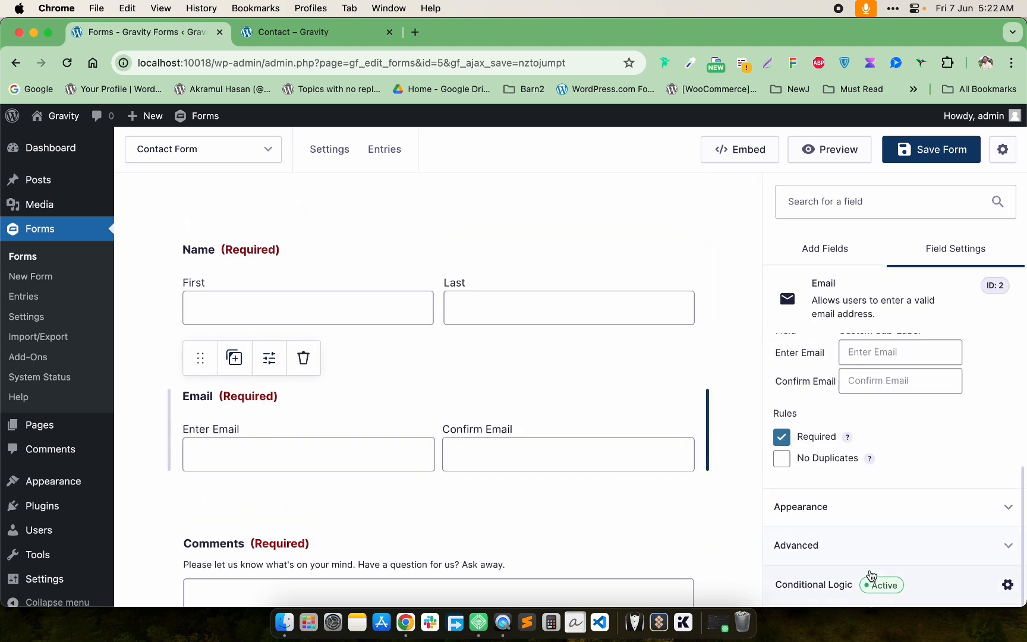
{"action": "left_click", "coordinate": [934, 588]}
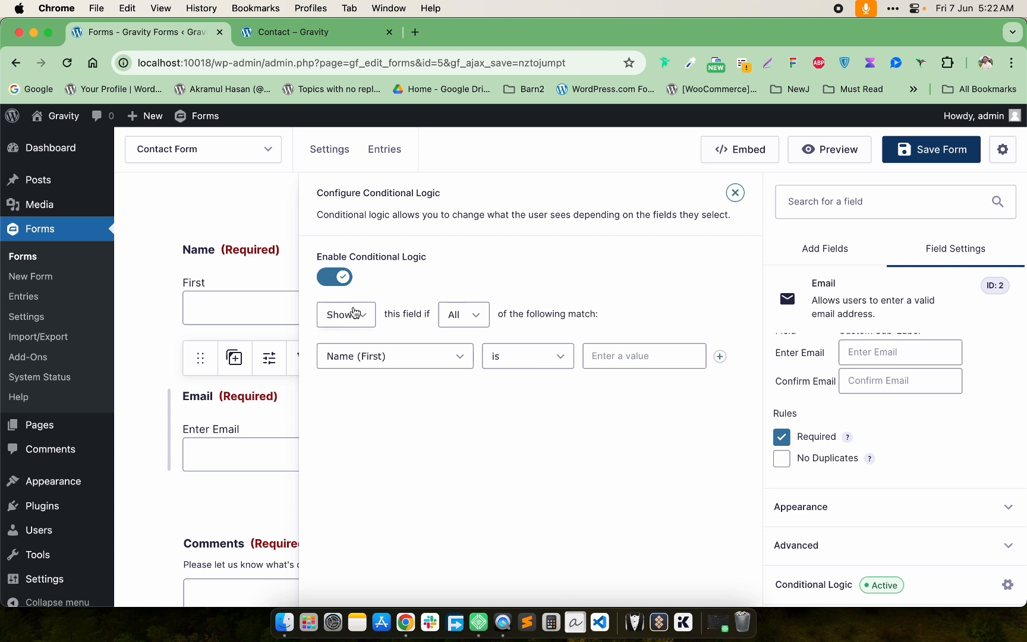
{"action": "left_click", "coordinate": [411, 363]}
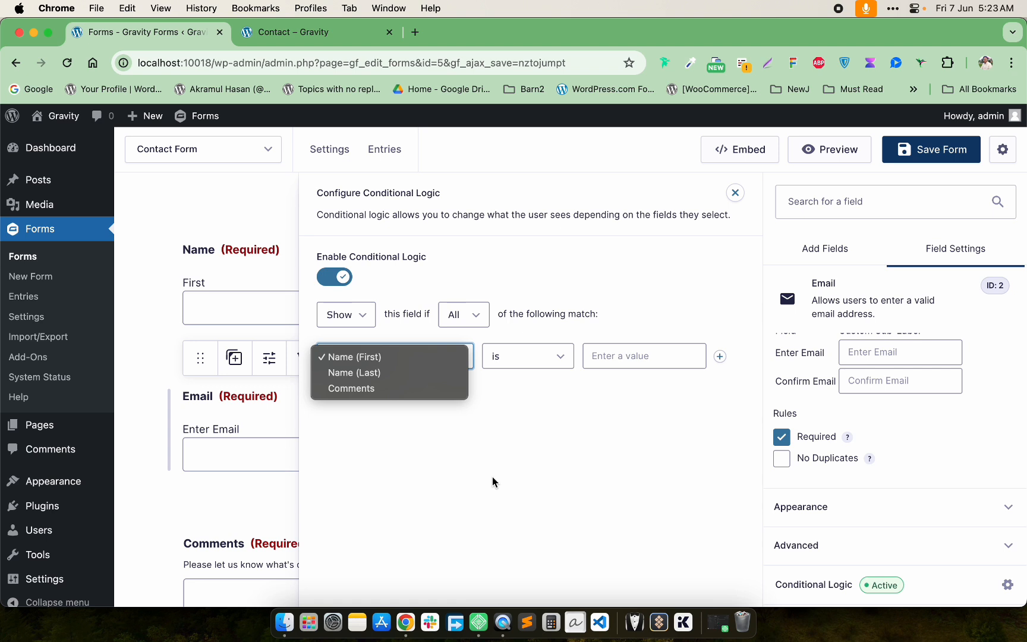
{"action": "left_click", "coordinate": [156, 337]}
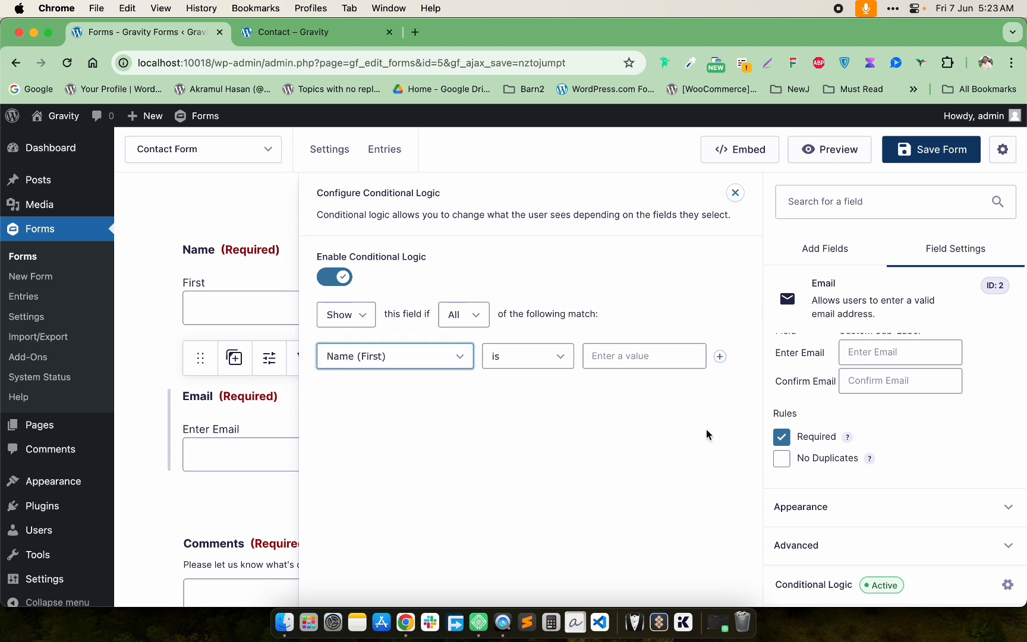
{"action": "left_click", "coordinate": [735, 192]}
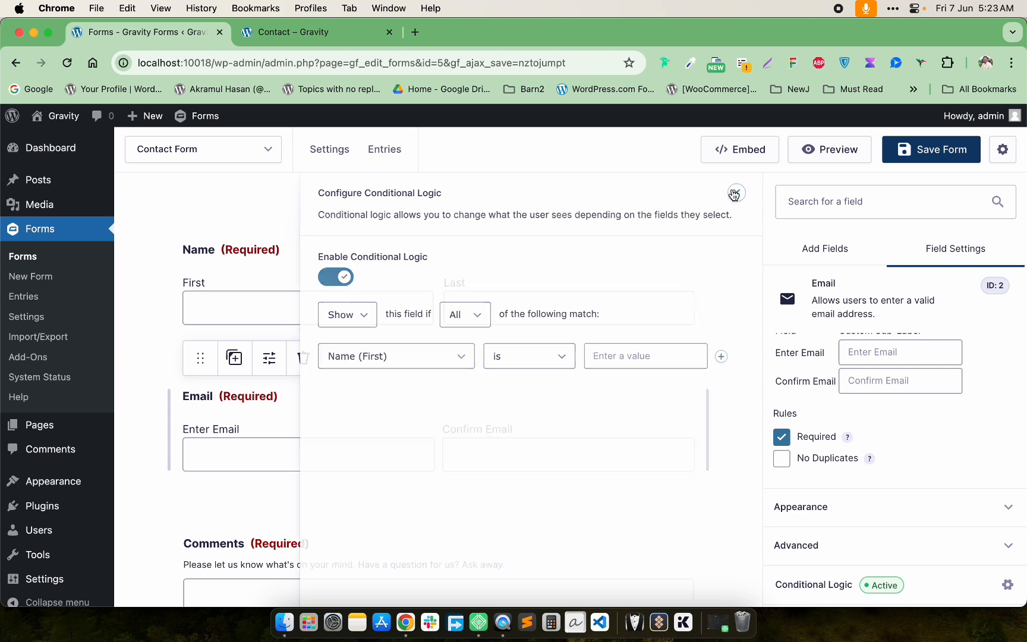
Examine the Email field's advanced settings, including its default values and visibility options
{"action": "scroll", "coordinate": [924, 571], "scroll_direction": "down", "scroll_amount": 3}
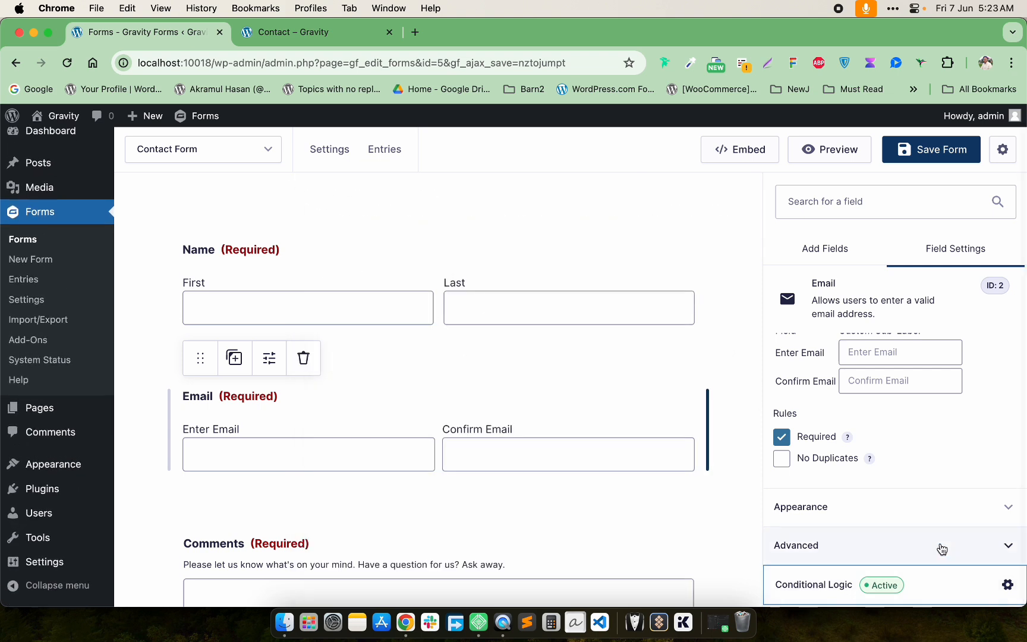
{"action": "scroll", "coordinate": [915, 527], "scroll_direction": "up", "scroll_amount": 2}
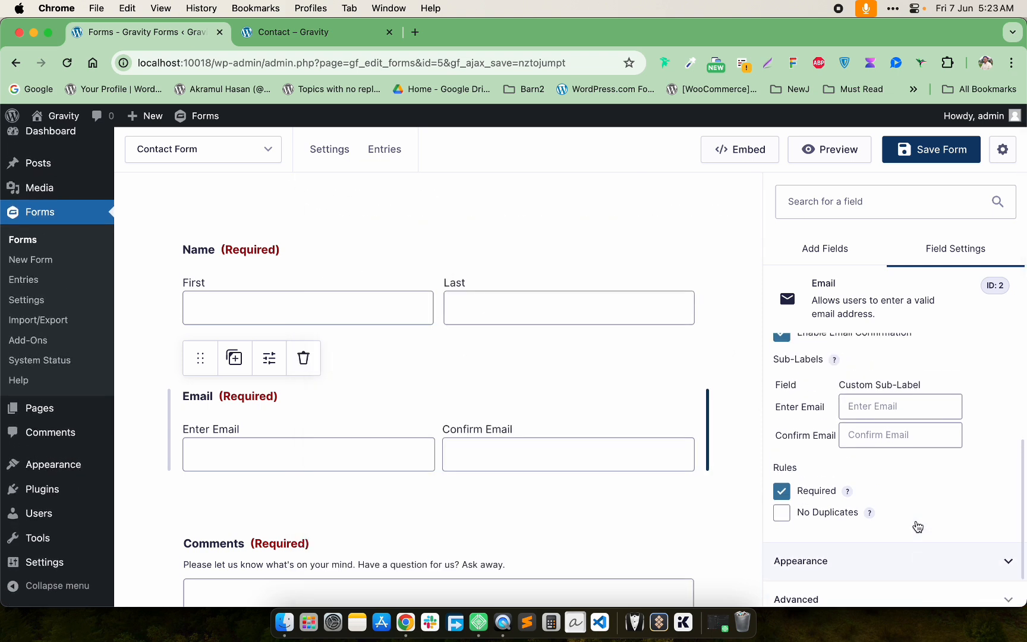
{"action": "scroll", "coordinate": [913, 523], "scroll_direction": "down", "scroll_amount": 2}
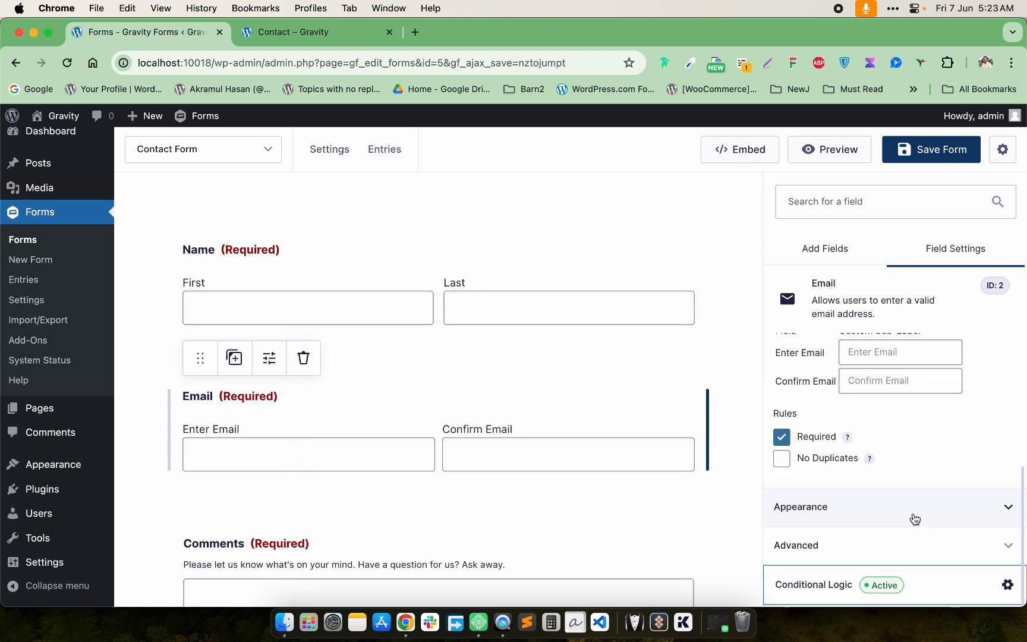
{"action": "left_click", "coordinate": [893, 543]}
{"action": "scroll", "coordinate": [891, 543], "scroll_direction": "down", "scroll_amount": 2}
{"action": "scroll", "coordinate": [892, 539], "scroll_direction": "down", "scroll_amount": 3}
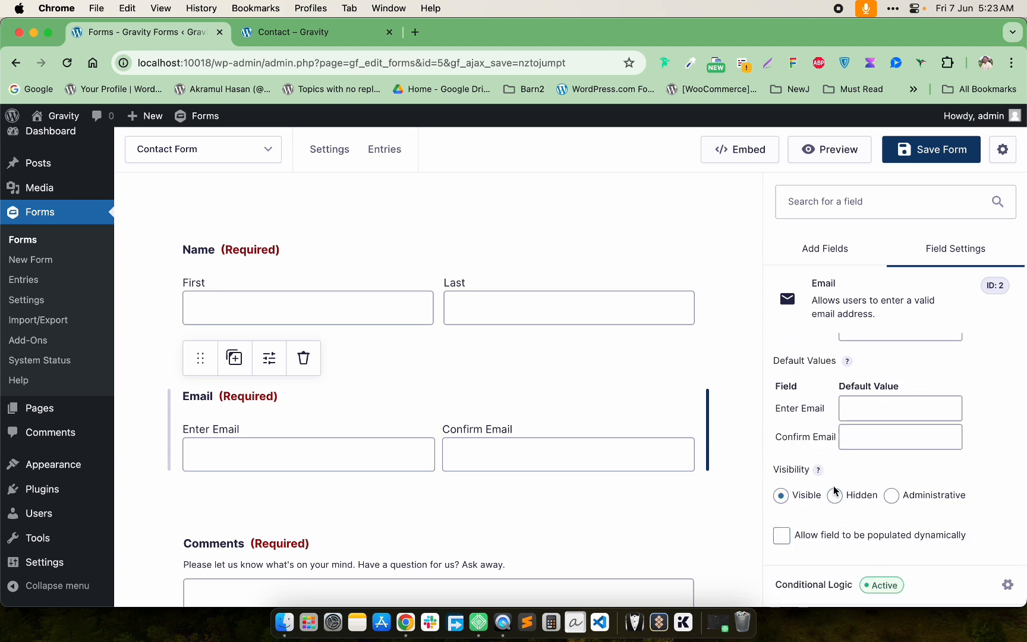
{"action": "scroll", "coordinate": [834, 486], "scroll_direction": "up", "scroll_amount": 2}
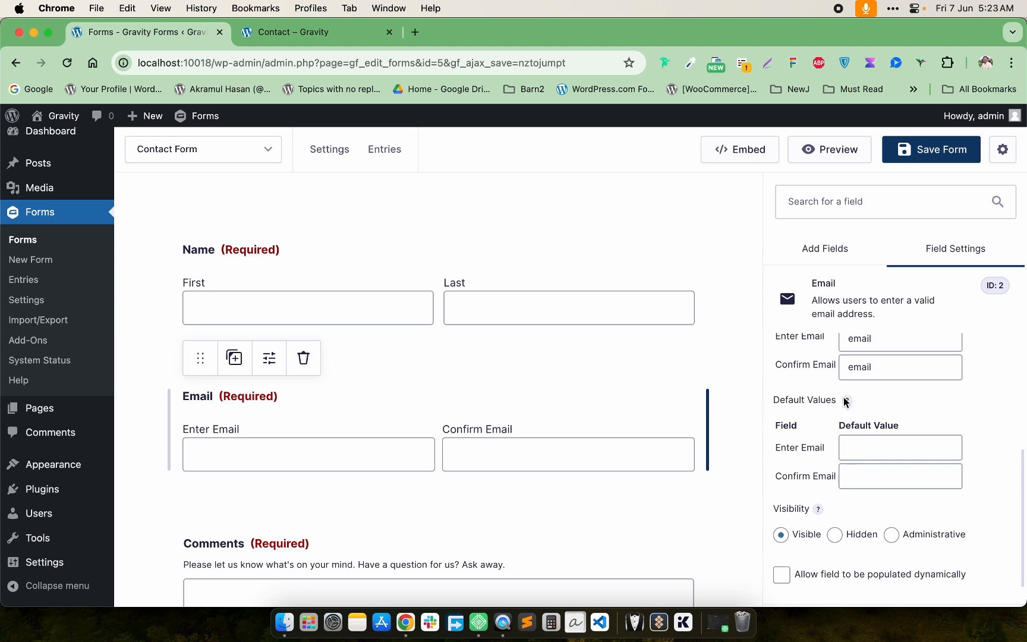
{"action": "mouse_move", "coordinate": [846, 402]}
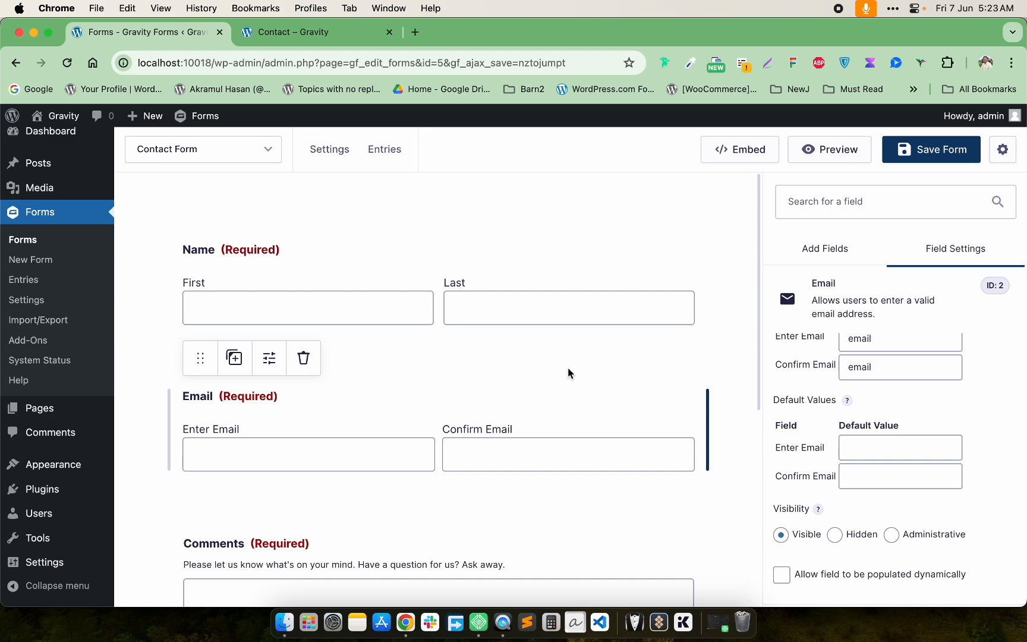
{"action": "left_click", "coordinate": [659, 347]}
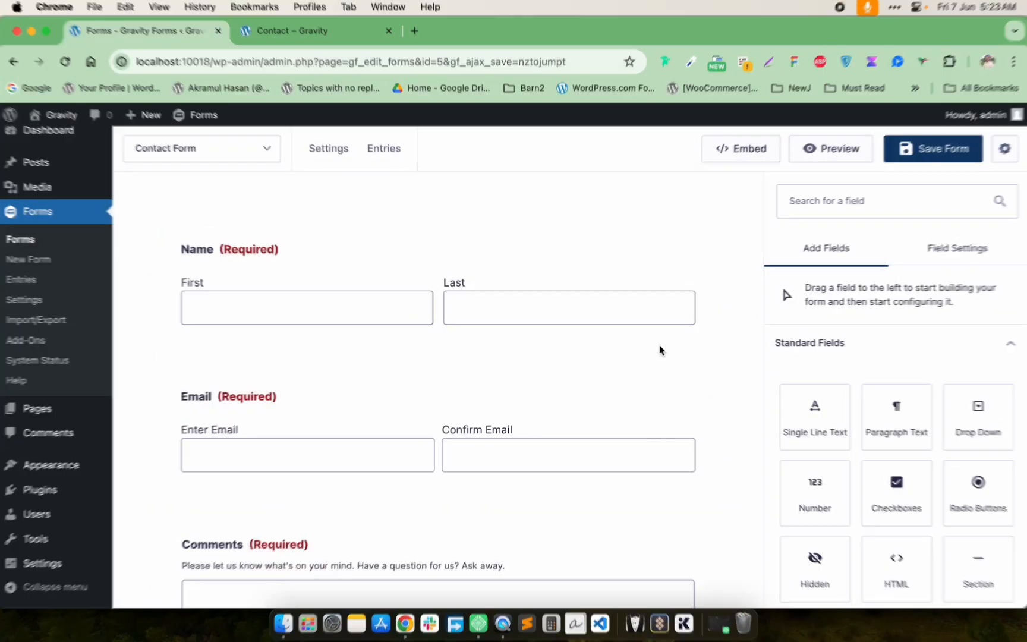
Add a Single Line Text field between the Name and Email fields
{"action": "scroll", "coordinate": [589, 466], "scroll_direction": "down", "scroll_amount": 2}
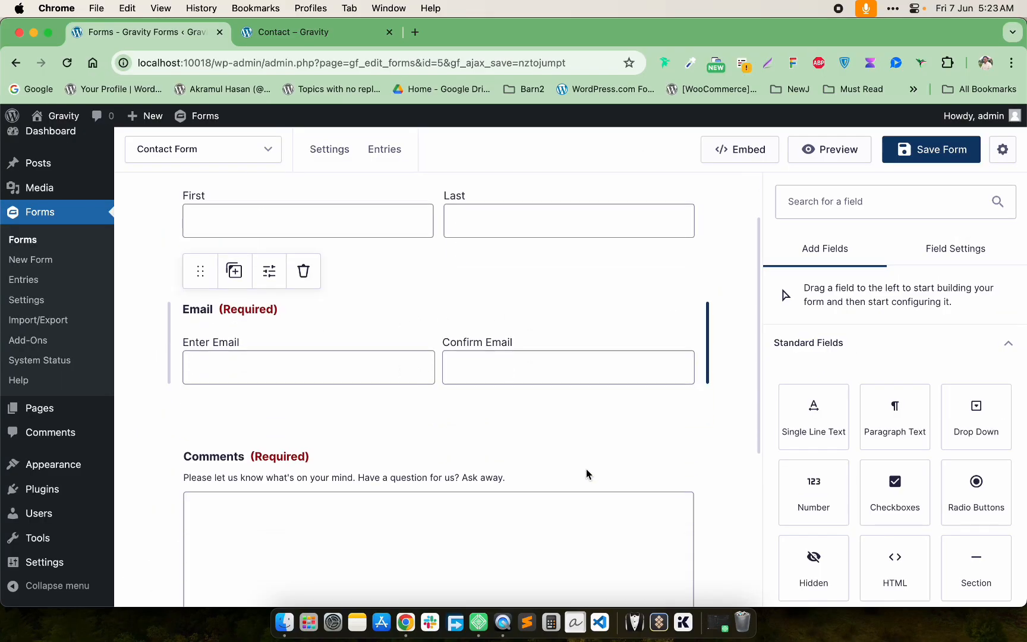
{"action": "left_click_drag", "start_coordinate": [813, 416], "coordinate": [385, 297]}
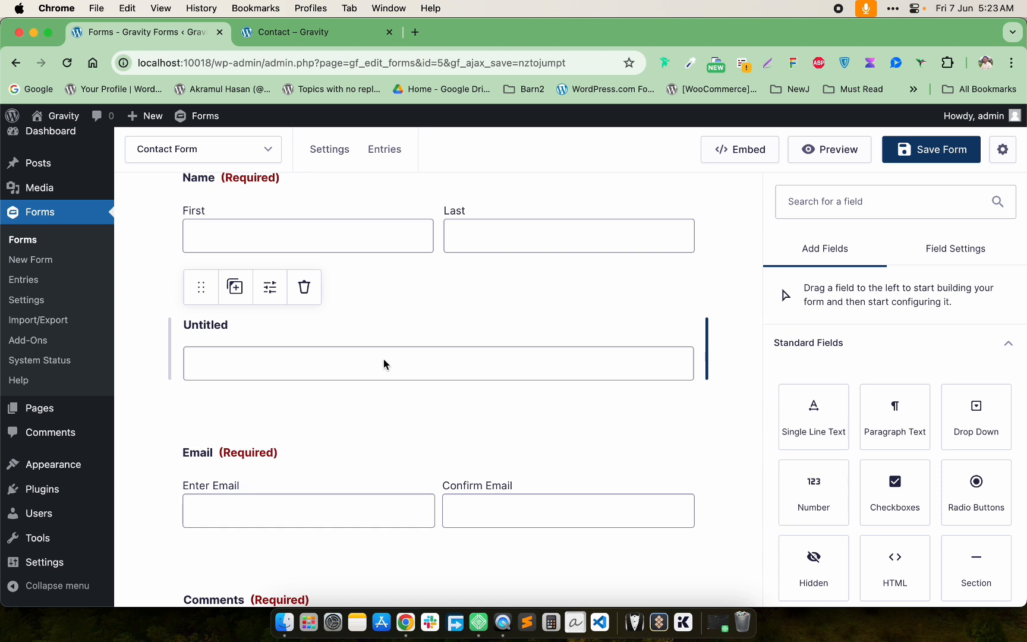
{"action": "scroll", "coordinate": [923, 543], "scroll_direction": "down", "scroll_amount": 3}
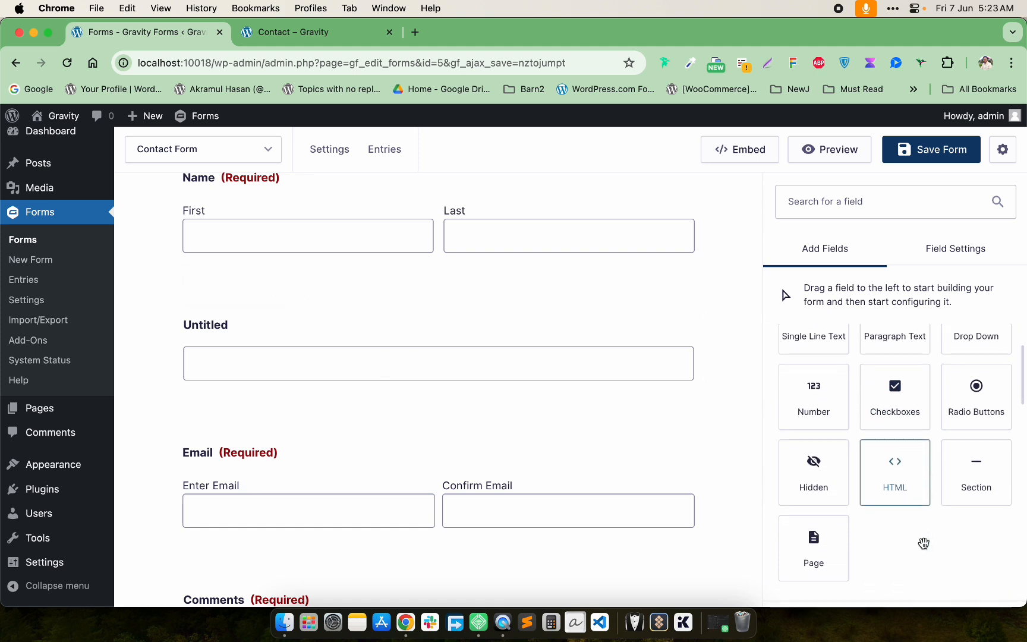
{"action": "scroll", "coordinate": [923, 543], "scroll_direction": "up", "scroll_amount": 2}
Replace the new text field's label with "OnlyForLoggedOutUser"
{"action": "left_click", "coordinate": [412, 370]}
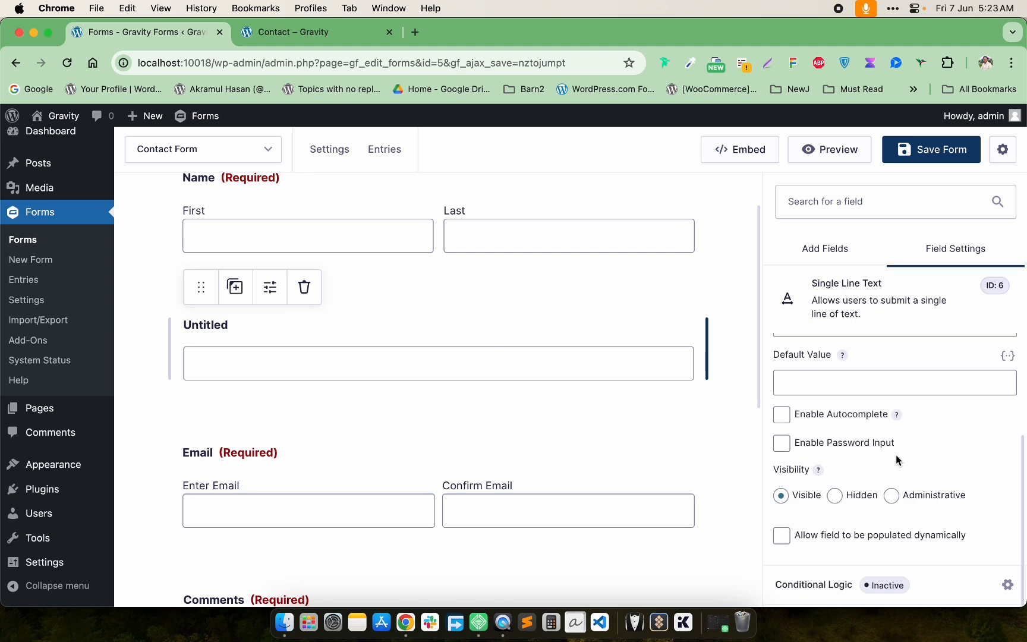
{"action": "left_click", "coordinate": [803, 378]}
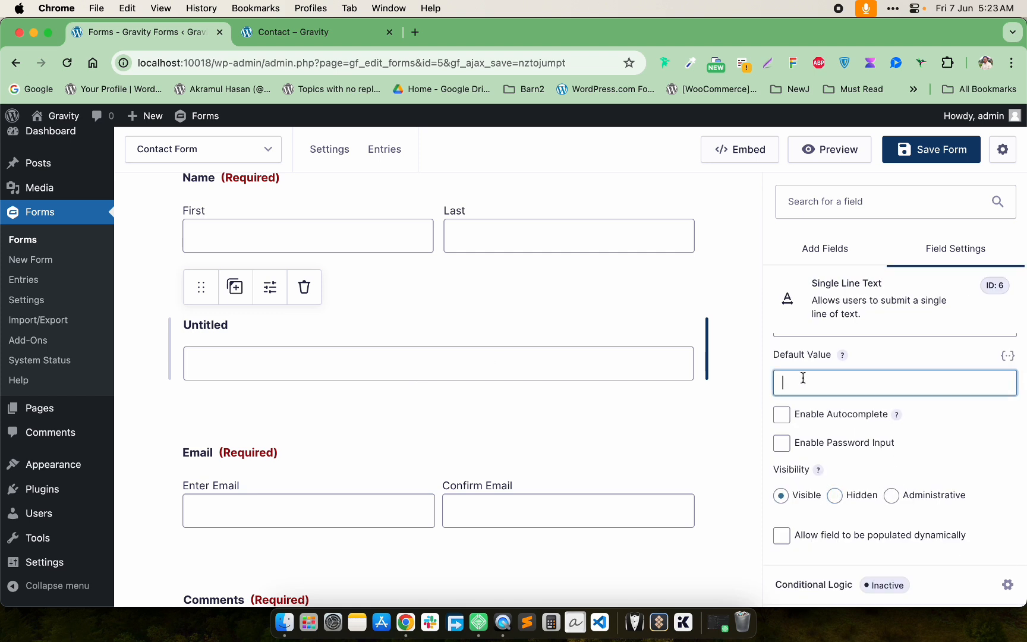
{"action": "scroll", "coordinate": [802, 378], "scroll_direction": "up", "scroll_amount": 1}
{"action": "left_click", "coordinate": [821, 355]}
{"action": "left_click", "coordinate": [829, 416]}
{"action": "left_click_drag", "start_coordinate": [829, 416], "coordinate": [727, 416]}
{"action": "key", "text": "BackSpace"}
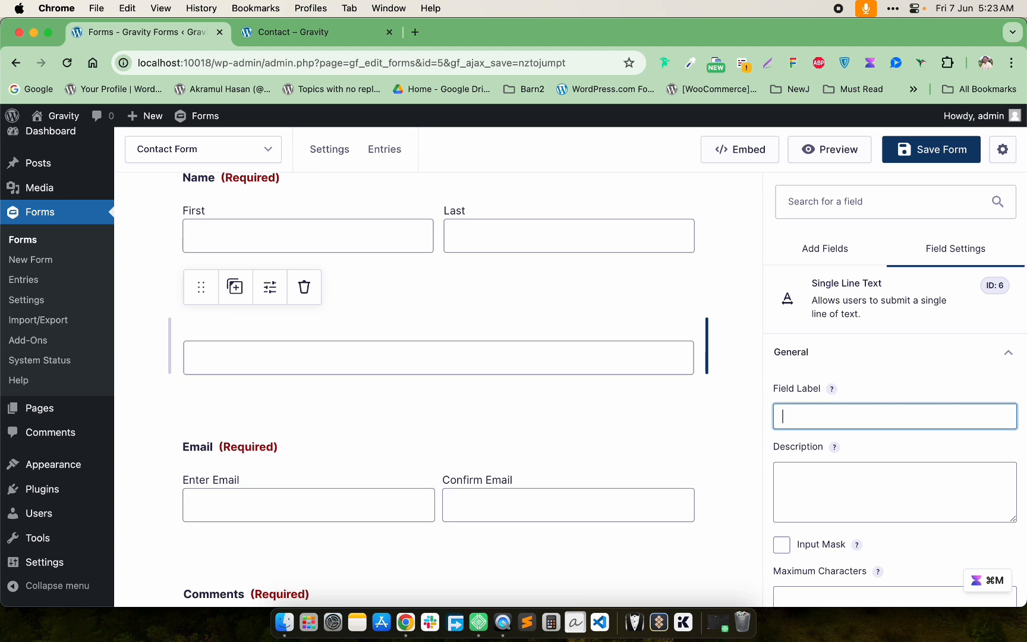
{"action": "type", "text": "ONly"}
{"action": "key", "text": "BackSpace"}
{"action": "key", "text": "BackSpace"}
{"action": "type", "text": "onl"}
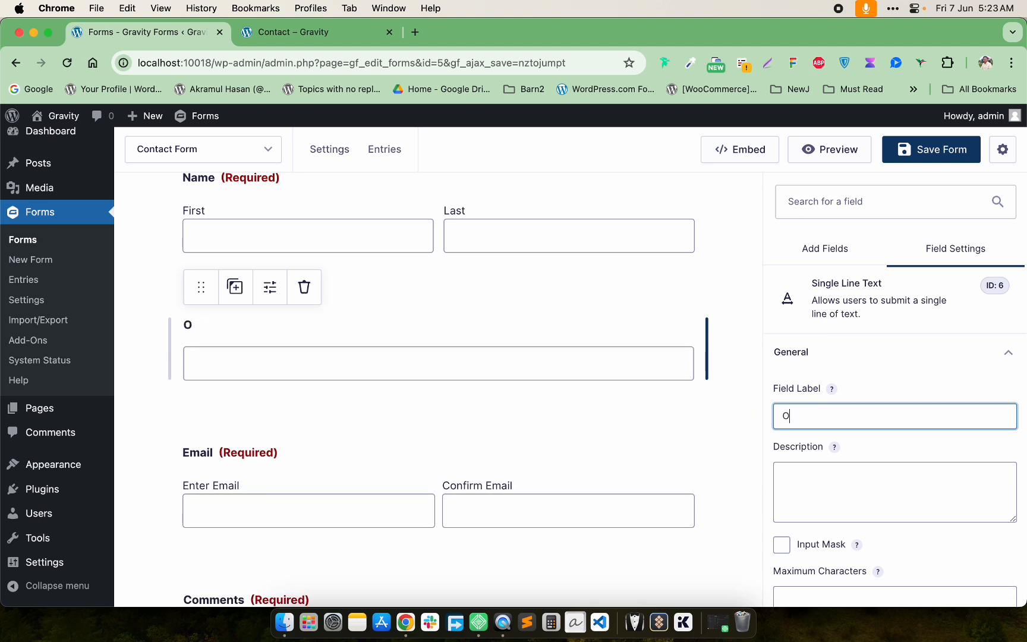
{"action": "type", "text": "yForLoggedOutUser"}
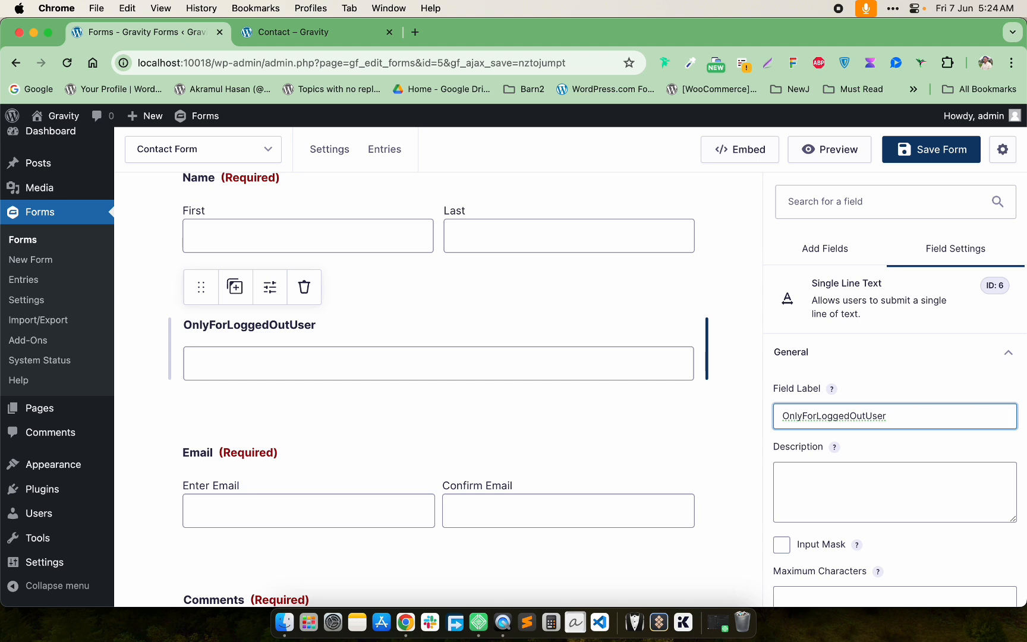
Insert spaces between the words of the field label so it reads "Only For Logged Out User"
{"action": "left_click", "coordinate": [803, 418]}
{"action": "left_click", "coordinate": [820, 416]}
{"action": "left_click", "coordinate": [856, 416]}
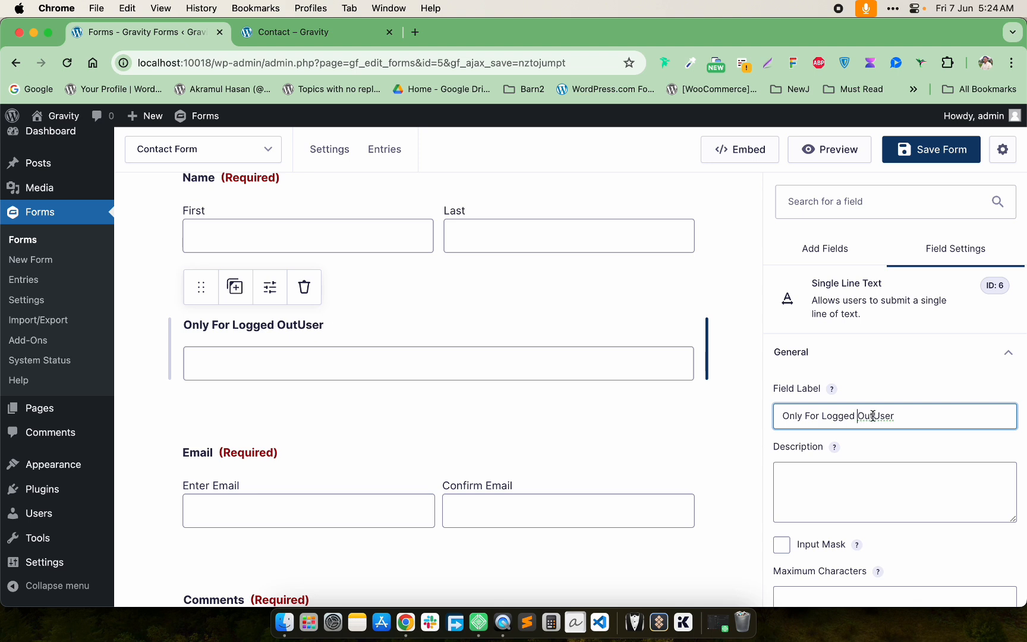
{"action": "left_click", "coordinate": [875, 416]}
{"action": "left_click", "coordinate": [392, 331]}
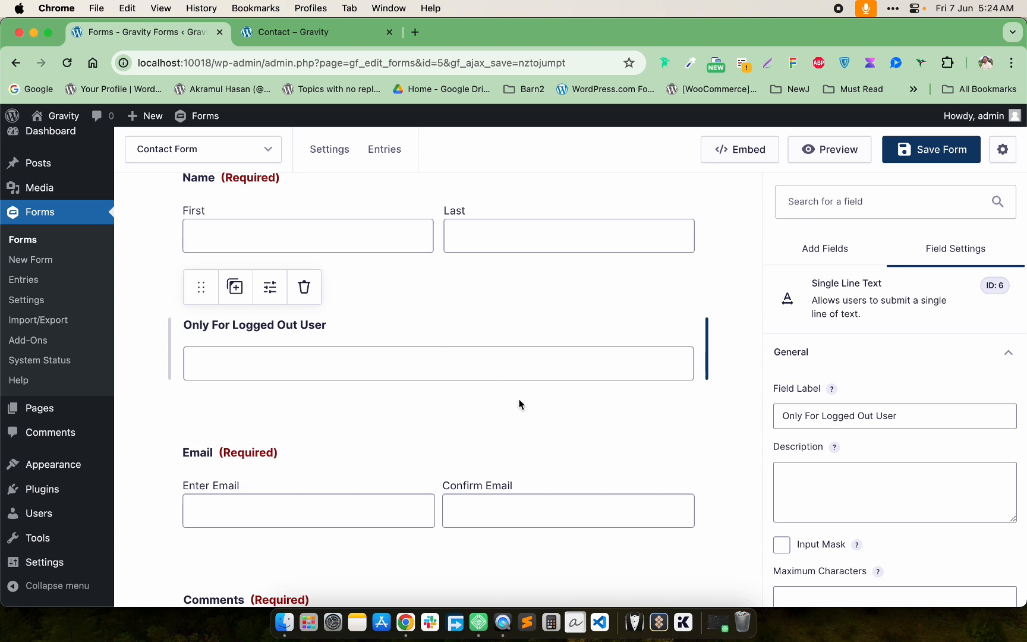
Save the contact form with the relabelled text field
{"action": "scroll", "coordinate": [882, 443], "scroll_direction": "down", "scroll_amount": 5}
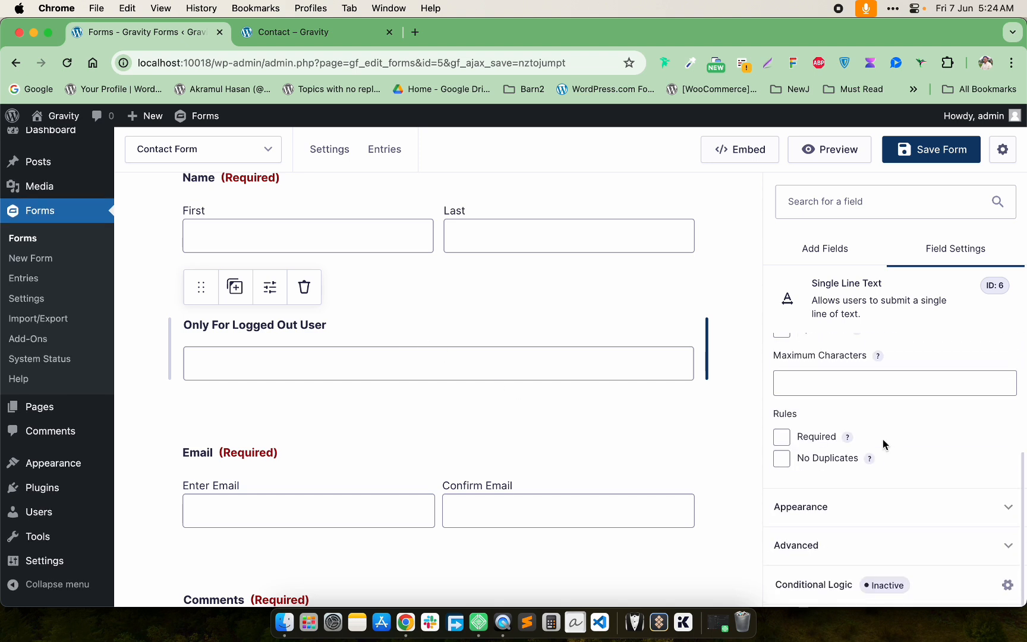
{"action": "scroll", "coordinate": [945, 162], "scroll_direction": "up", "scroll_amount": 1}
{"action": "left_click", "coordinate": [949, 159]}
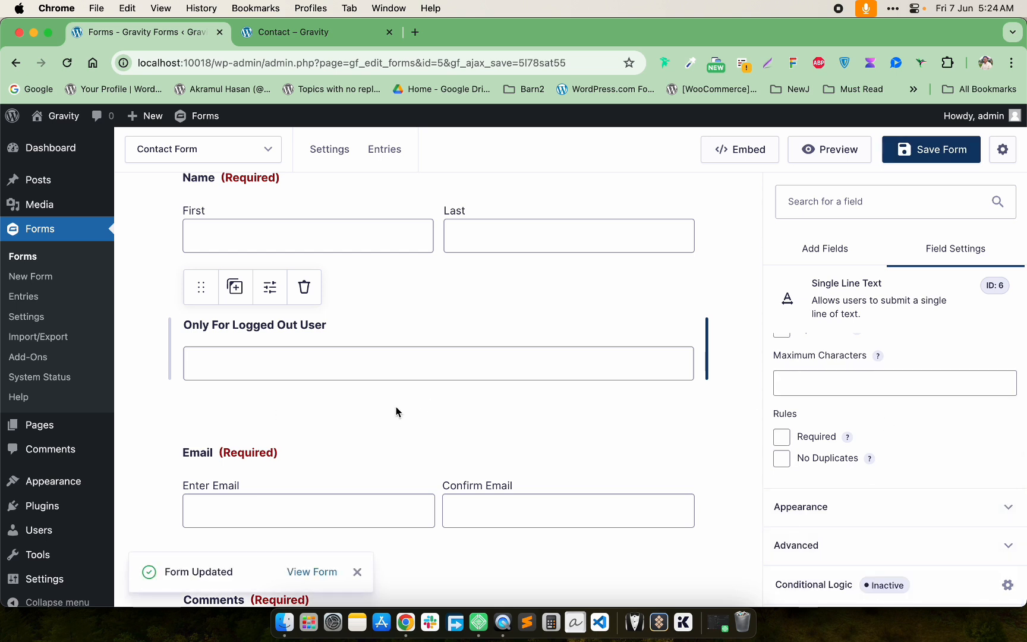
Reload the published Contact page and check the form for the newly added field
{"action": "left_click", "coordinate": [323, 33]}
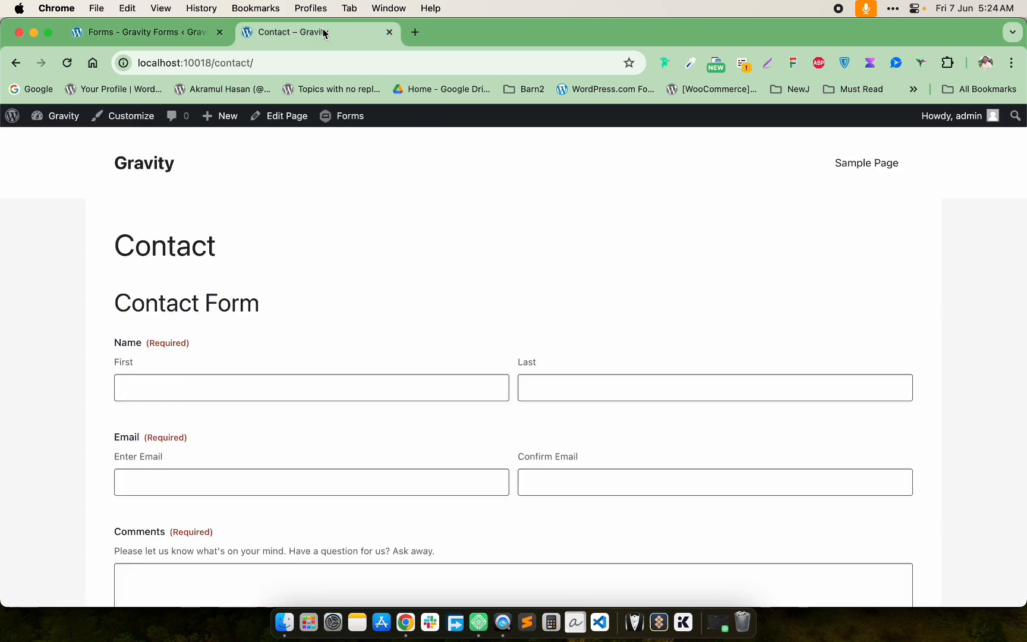
{"action": "left_click", "coordinate": [67, 63]}
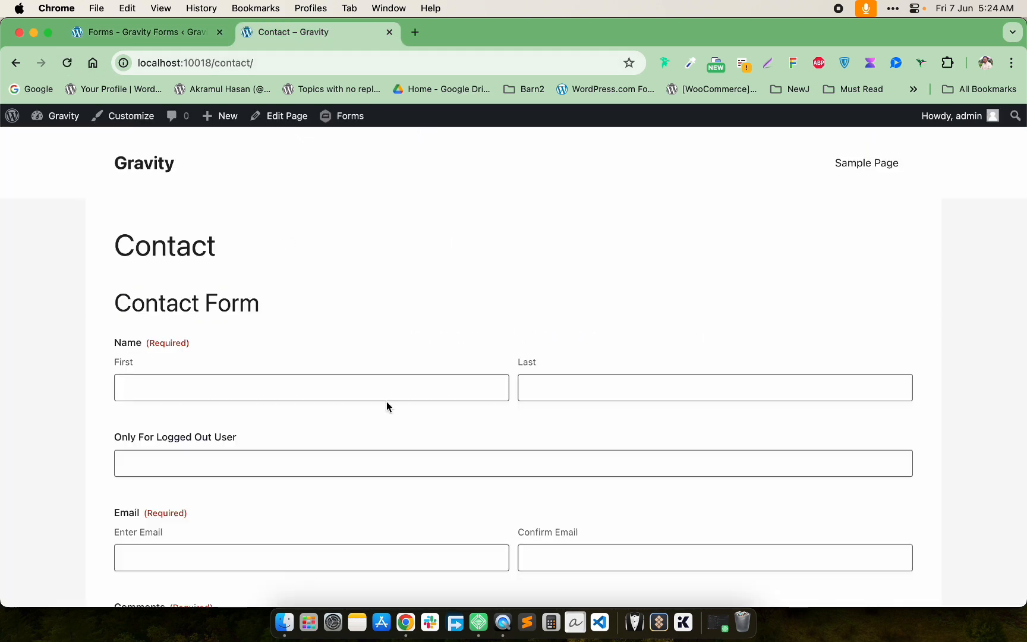
{"action": "scroll", "coordinate": [387, 406], "scroll_direction": "down", "scroll_amount": 4}
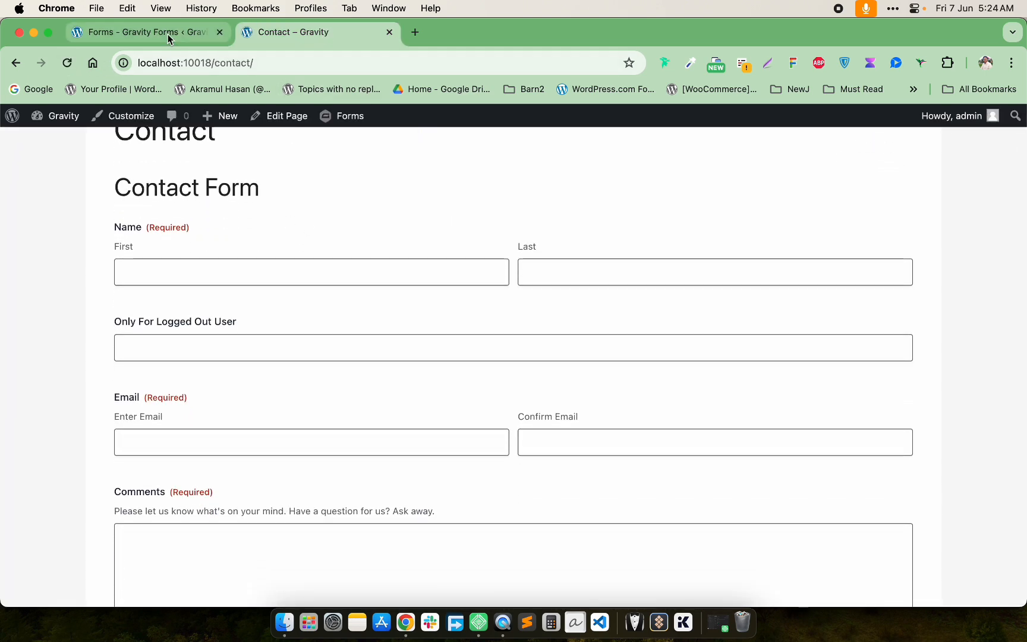
Return to the form editor and add a Hidden field between Comments and the Submit button
{"action": "left_click", "coordinate": [169, 38]}
{"action": "scroll", "coordinate": [314, 476], "scroll_direction": "down", "scroll_amount": 6}
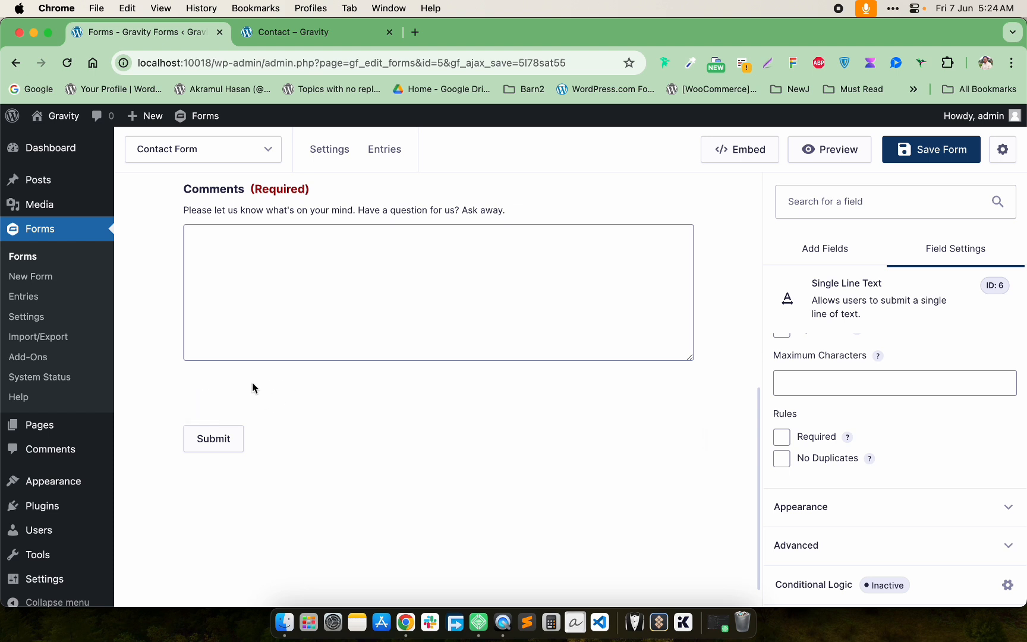
{"action": "scroll", "coordinate": [912, 412], "scroll_direction": "up", "scroll_amount": 4}
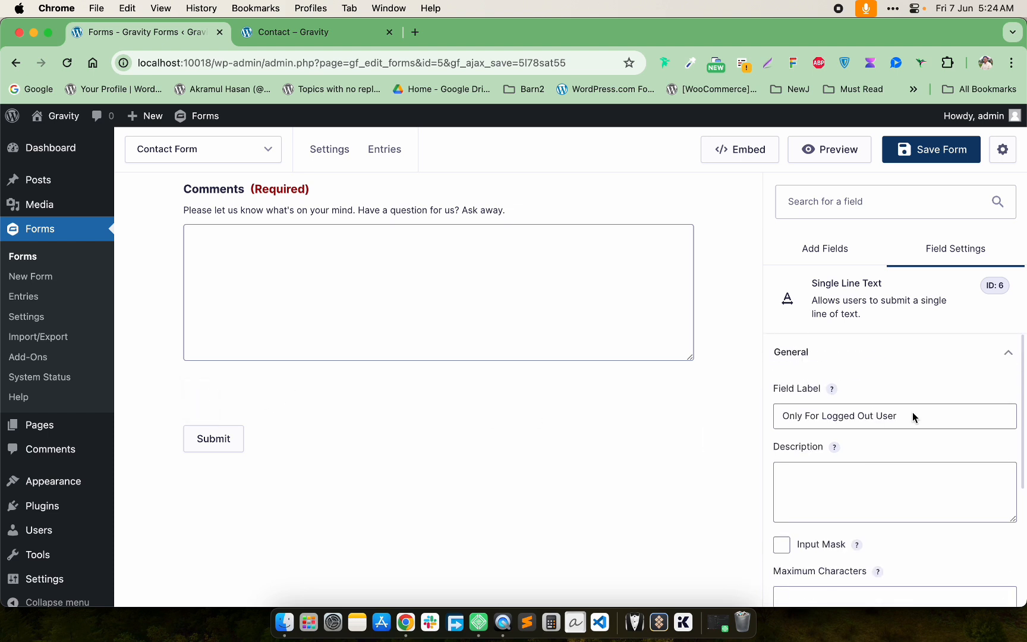
{"action": "left_click", "coordinate": [823, 252]}
{"action": "scroll", "coordinate": [867, 479], "scroll_direction": "down", "scroll_amount": 3}
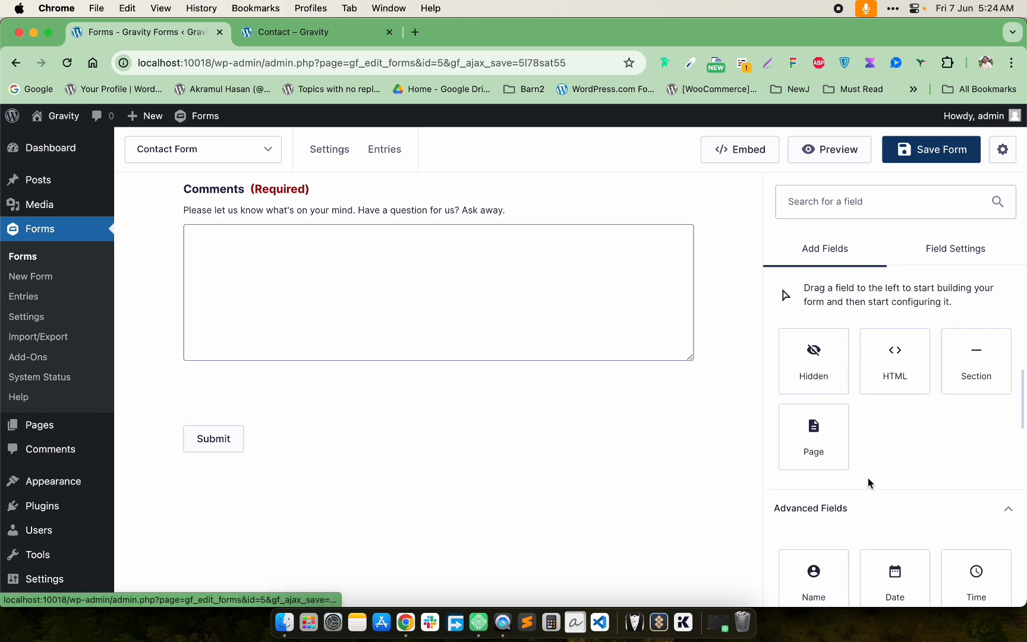
{"action": "left_click_drag", "start_coordinate": [815, 360], "coordinate": [426, 376]}
{"action": "mouse_move", "coordinate": [225, 423]}
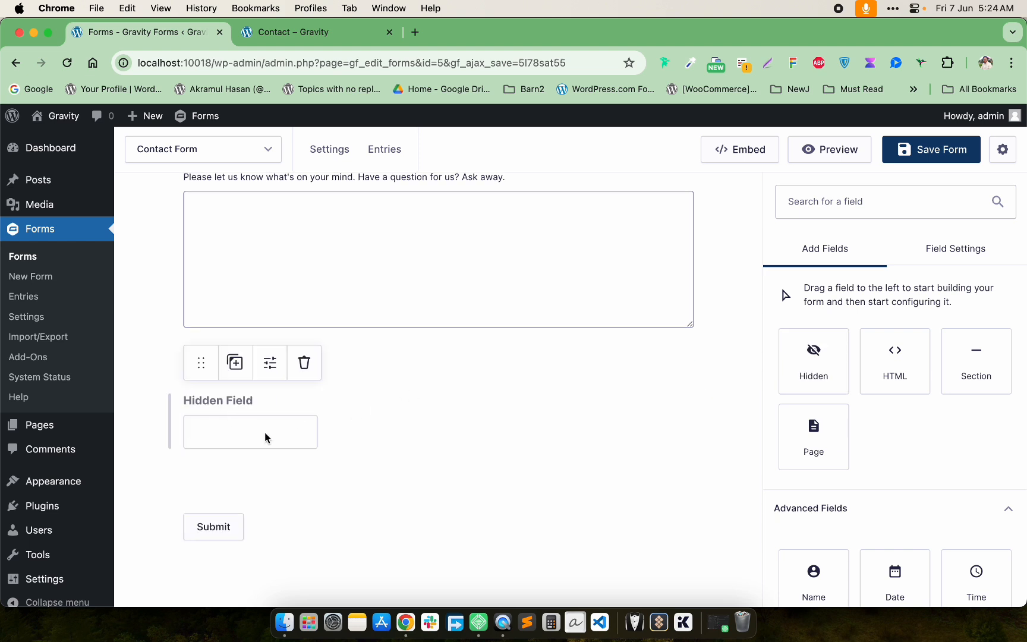
{"action": "scroll", "coordinate": [871, 505], "scroll_direction": "down", "scroll_amount": 1}
{"action": "scroll", "coordinate": [872, 504], "scroll_direction": "down", "scroll_amount": 10}
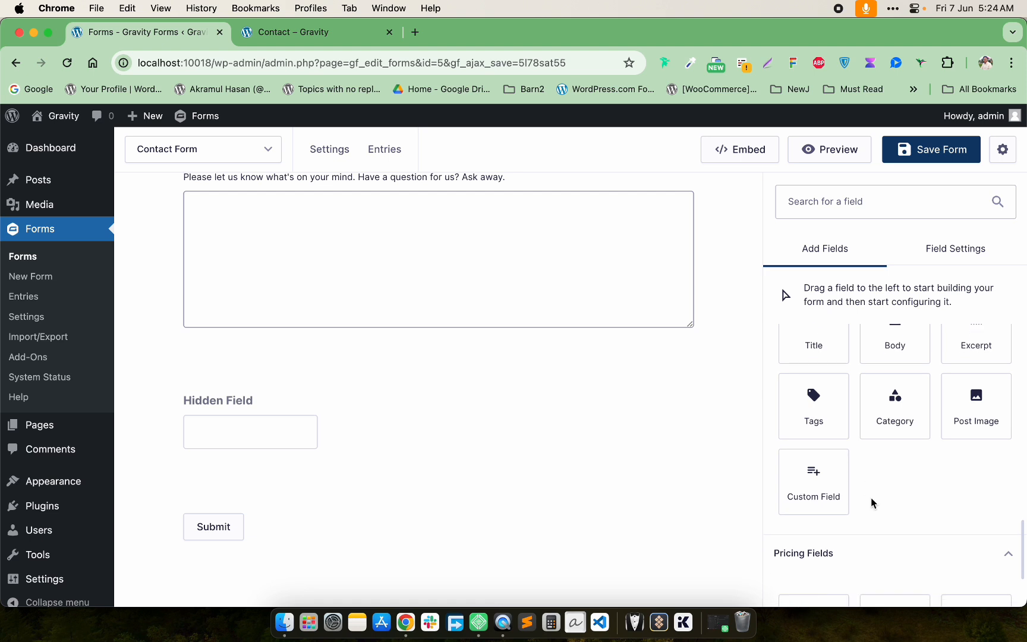
{"action": "mouse_move", "coordinate": [275, 432]}
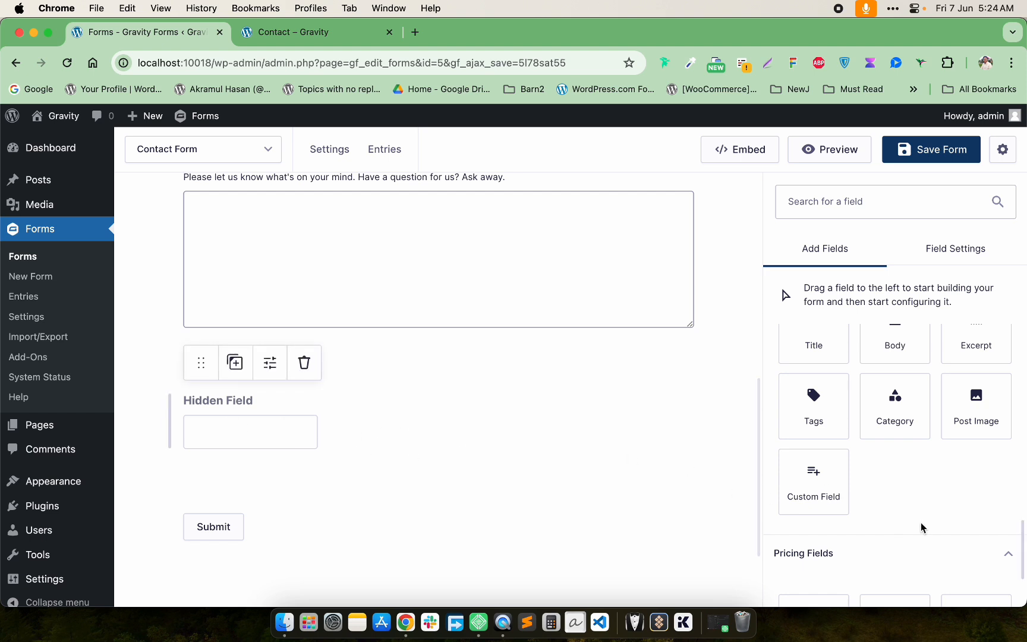
{"action": "scroll", "coordinate": [932, 458], "scroll_direction": "down", "scroll_amount": 3}
{"action": "scroll", "coordinate": [931, 458], "scroll_direction": "up", "scroll_amount": 10}
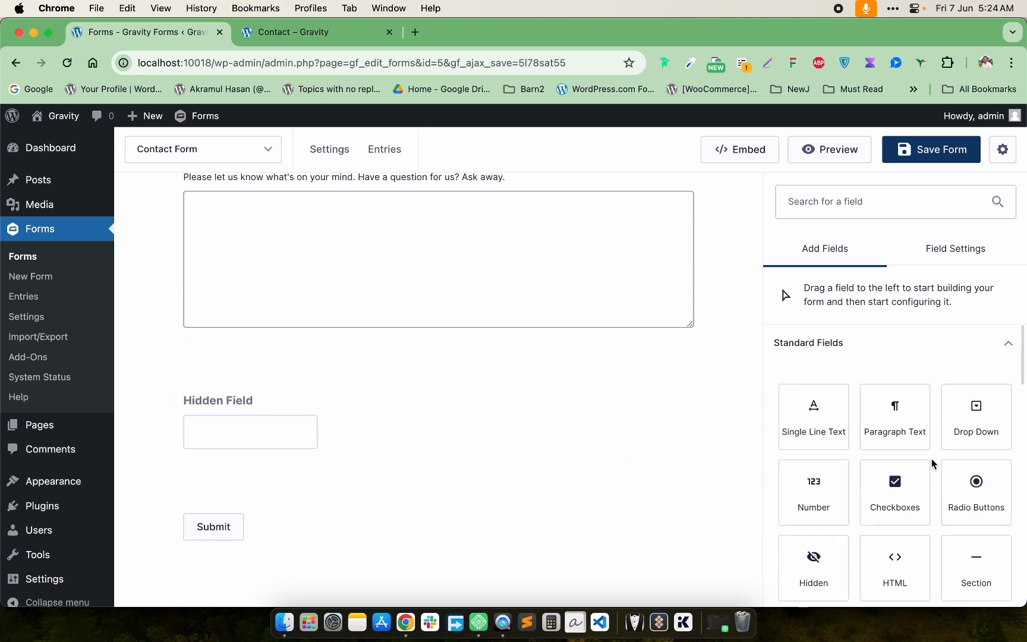
Set the Hidden field's default value to "xyz" in its advanced settings and save the form
{"action": "scroll", "coordinate": [931, 458], "scroll_direction": "down", "scroll_amount": 3}
{"action": "left_click", "coordinate": [283, 429]}
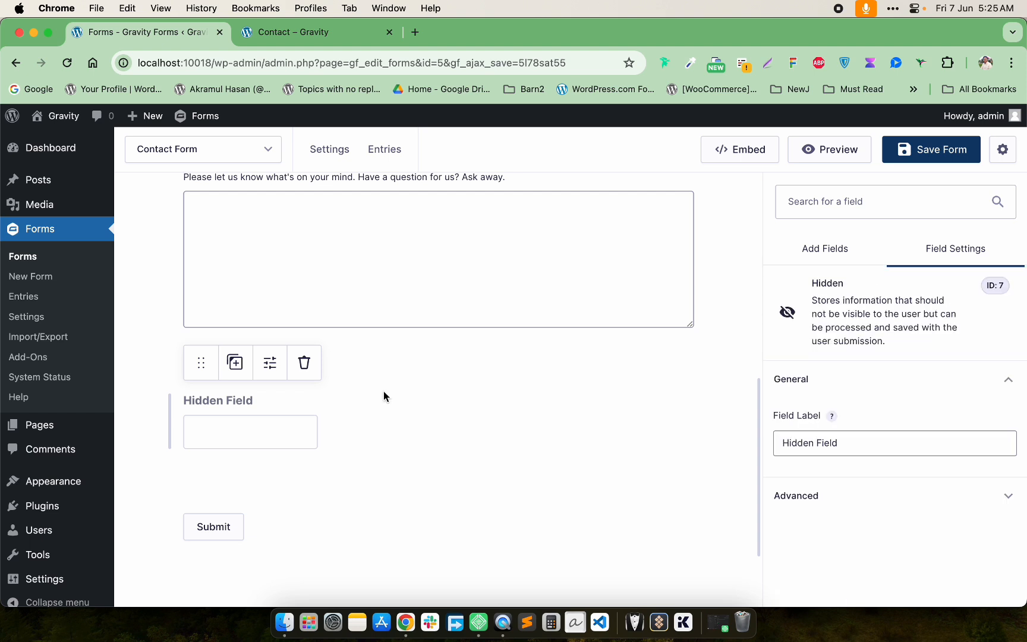
{"action": "left_click", "coordinate": [850, 500]}
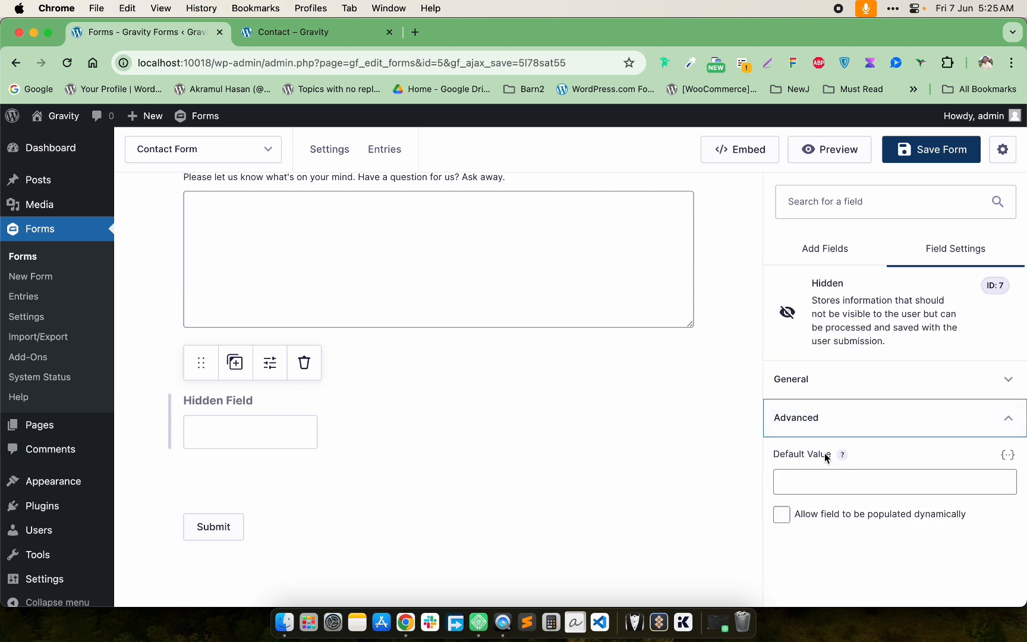
{"action": "left_click", "coordinate": [807, 475]}
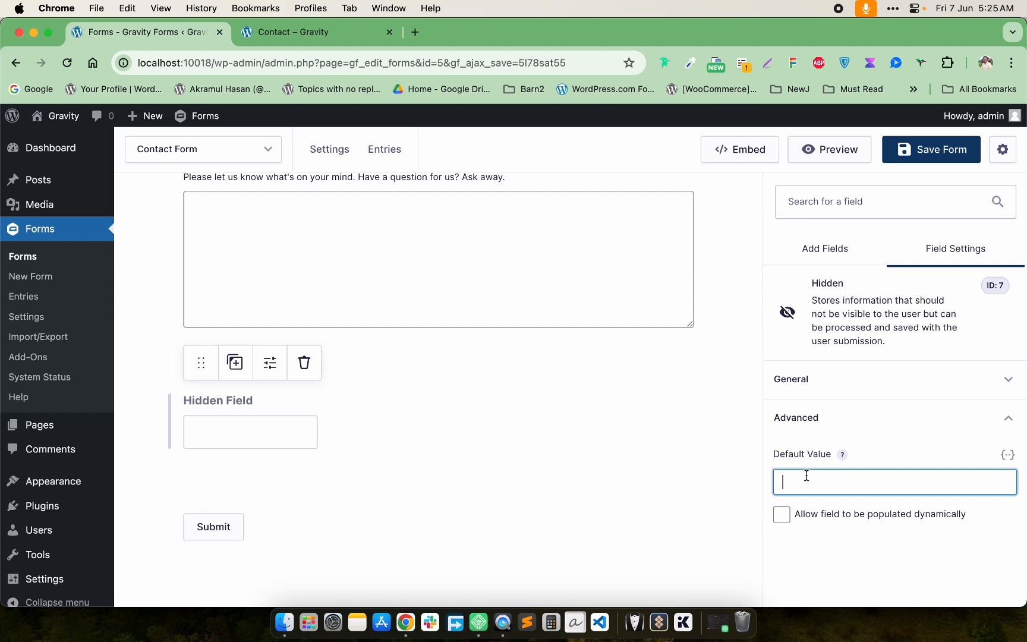
{"action": "type", "text": "wha"}
{"action": "left_click", "coordinate": [931, 149]}
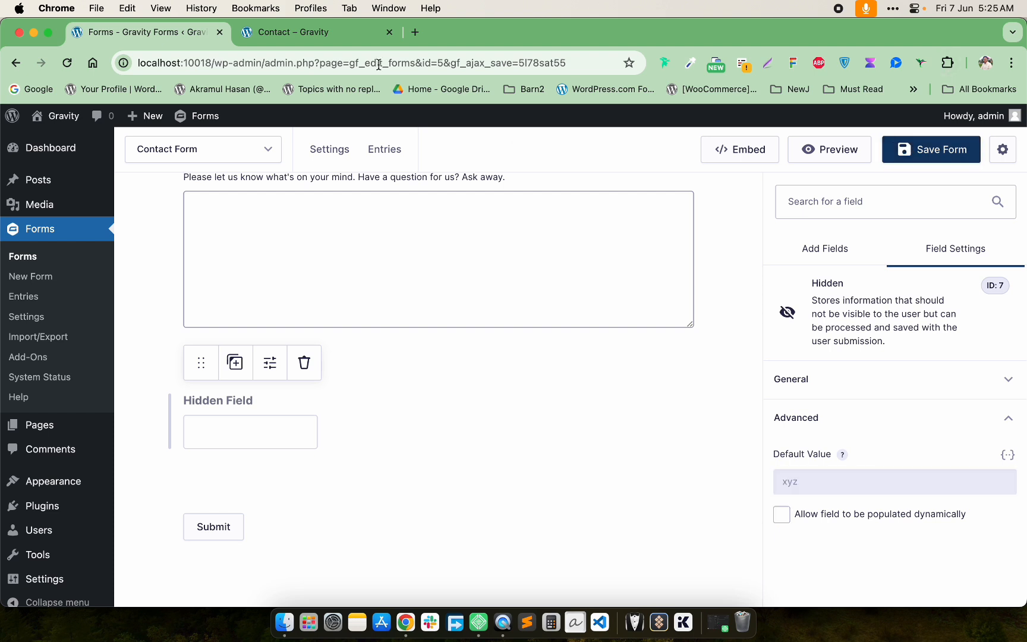
Inspect the published Contact page's markup and expand the hidden field's container to check the value of its input
{"action": "left_click", "coordinate": [279, 32]}
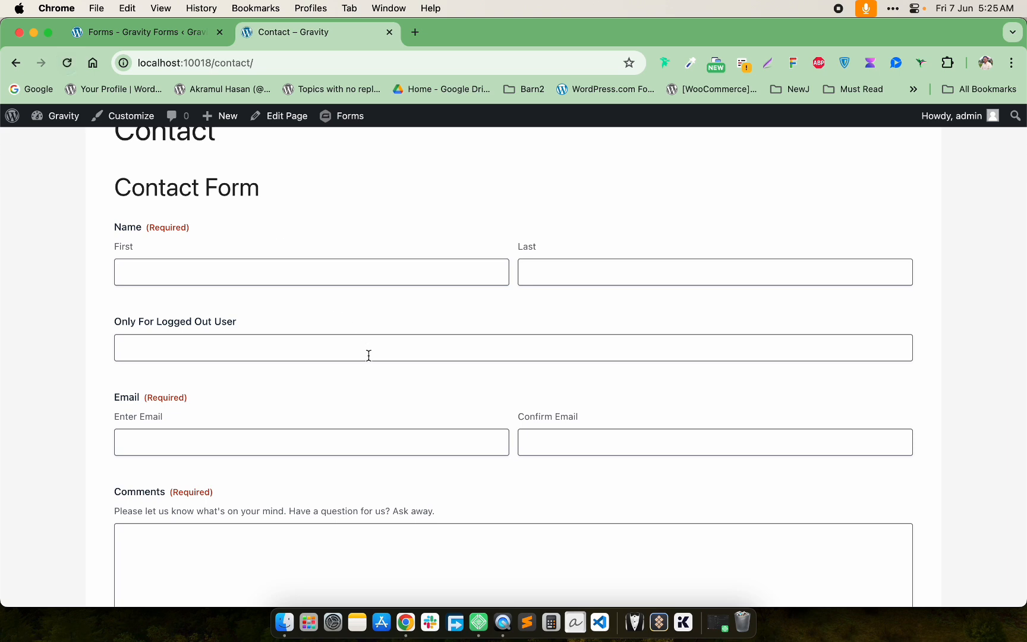
{"action": "scroll", "coordinate": [369, 355], "scroll_direction": "down", "scroll_amount": 5}
{"action": "right_click", "coordinate": [277, 473]}
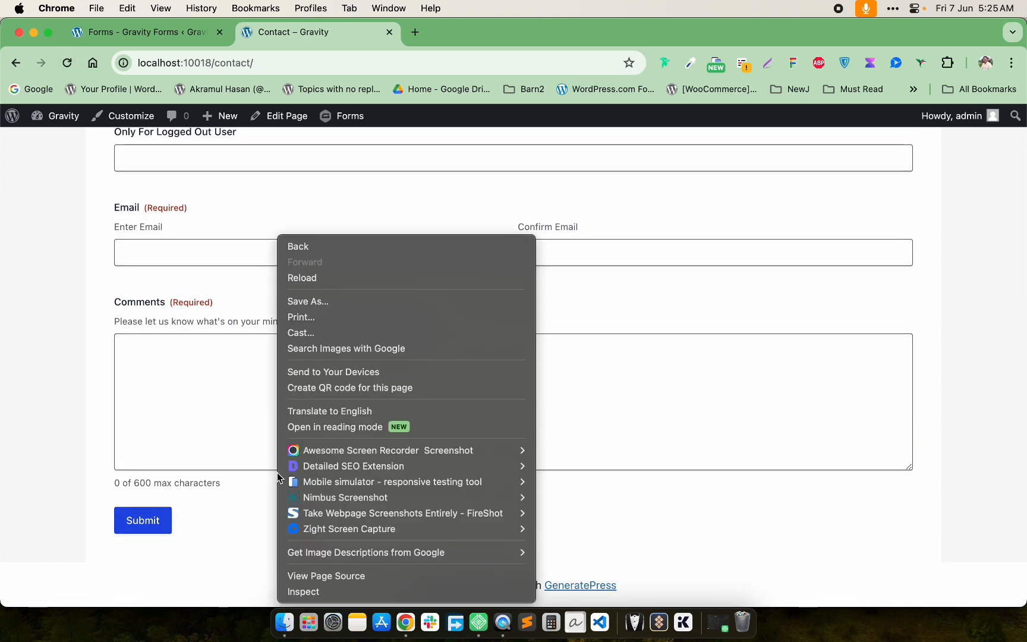
{"action": "left_click", "coordinate": [294, 591]}
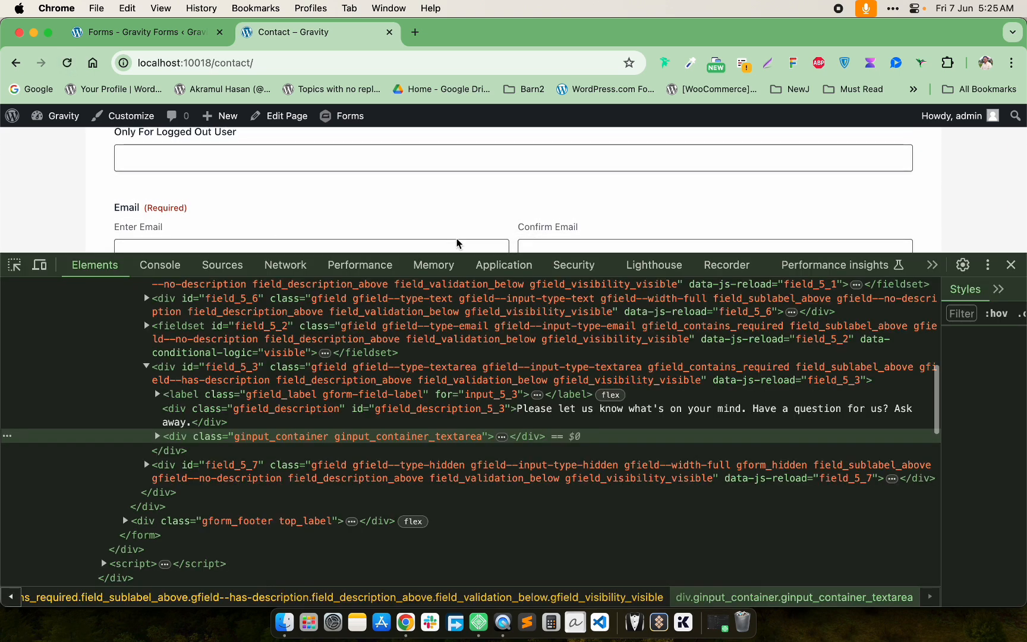
{"action": "scroll", "coordinate": [456, 196], "scroll_direction": "down", "scroll_amount": 8}
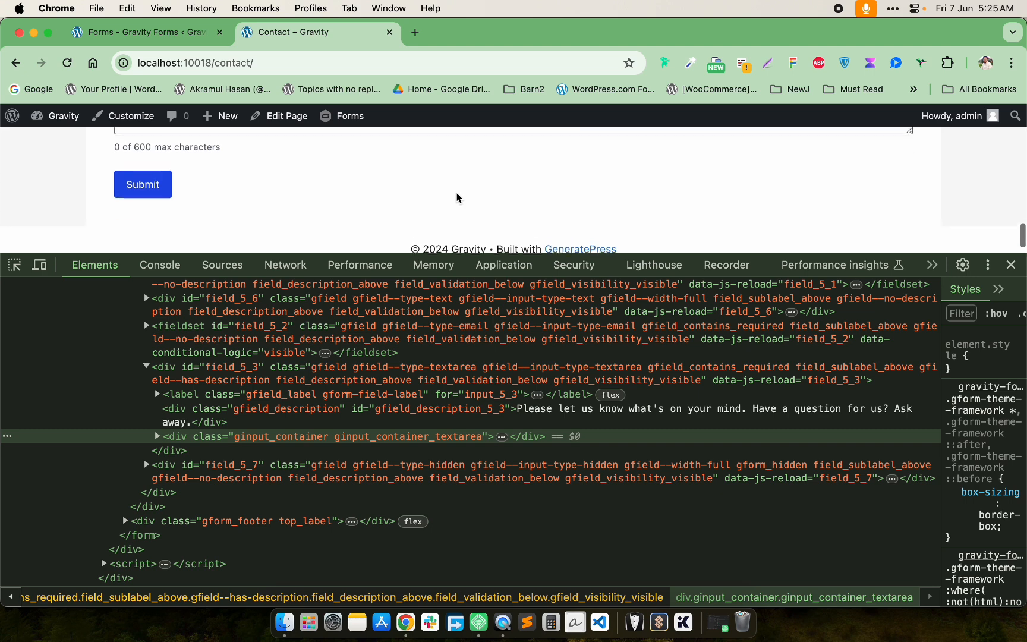
{"action": "scroll", "coordinate": [142, 358], "scroll_direction": "up", "scroll_amount": 5}
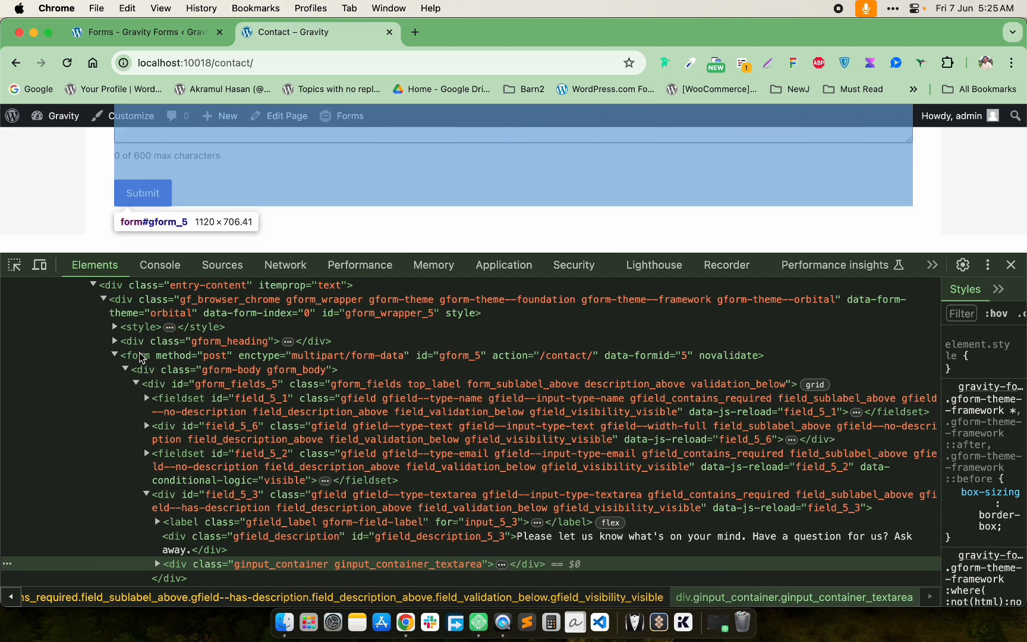
{"action": "scroll", "coordinate": [177, 495], "scroll_direction": "down", "scroll_amount": 3}
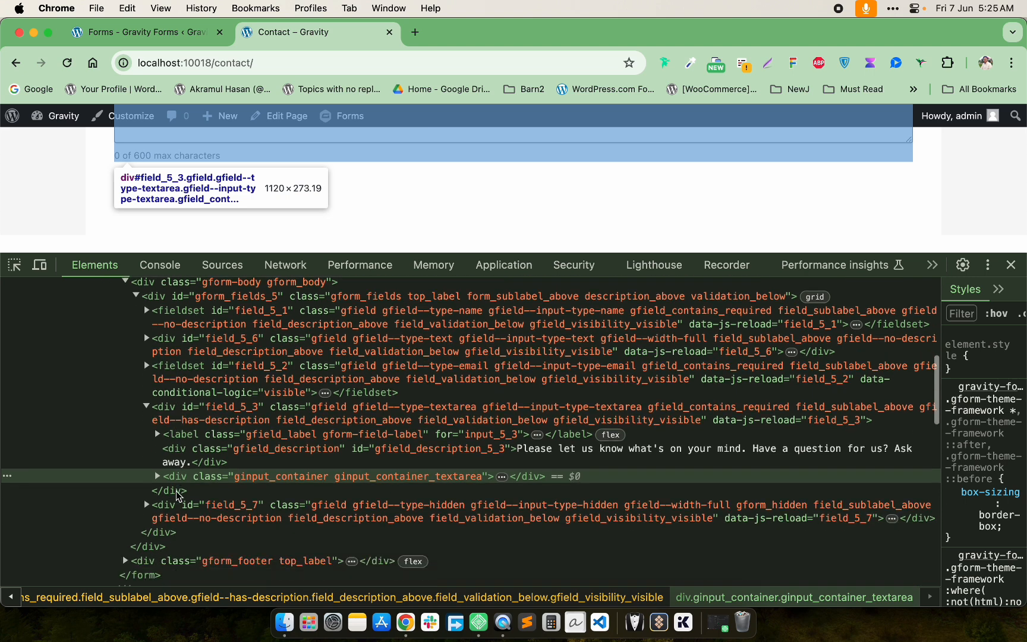
{"action": "left_click", "coordinate": [315, 498]}
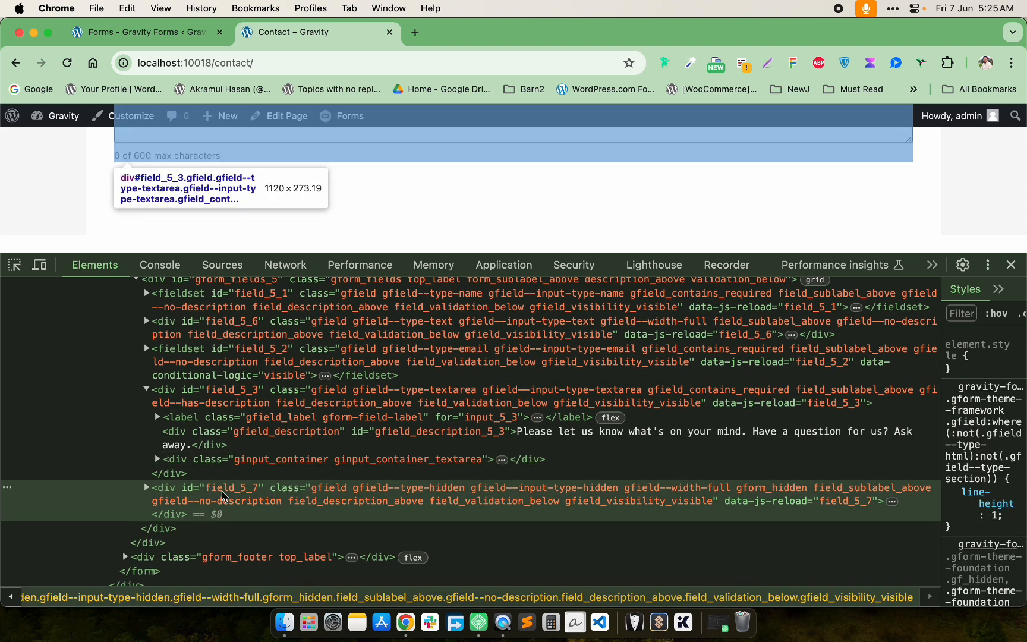
{"action": "left_click", "coordinate": [147, 488]}
{"action": "scroll", "coordinate": [156, 478], "scroll_direction": "down", "scroll_amount": 2}
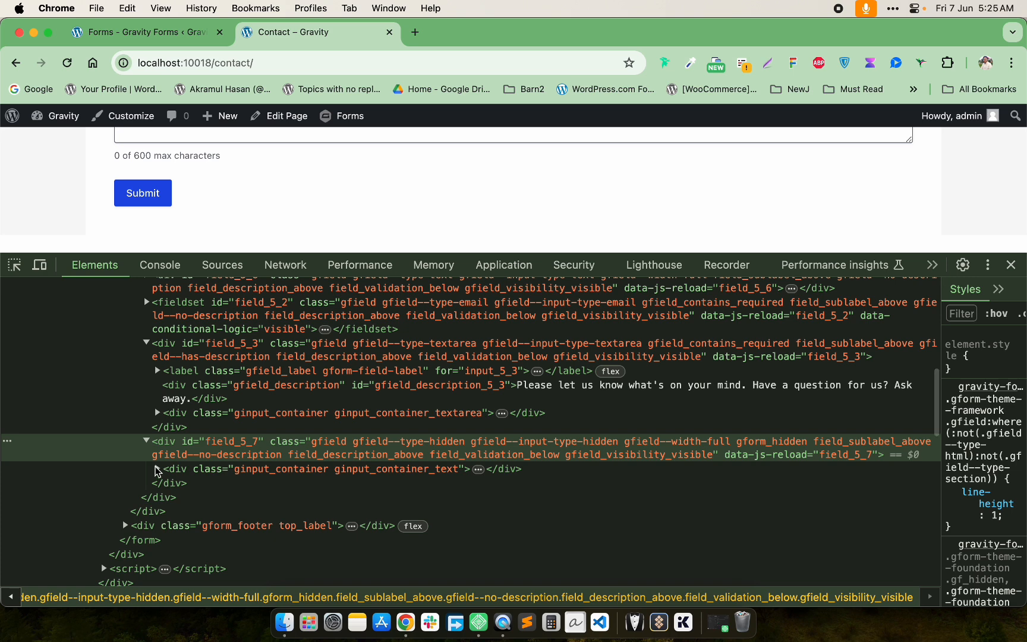
{"action": "left_click", "coordinate": [158, 469]}
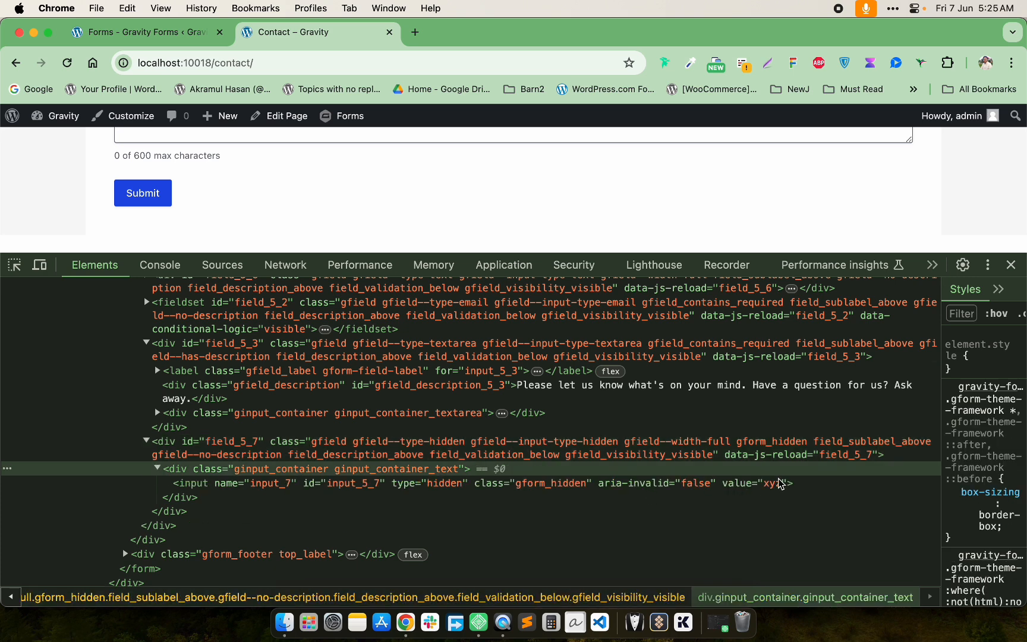
Replace the Hidden field's default value with the User Login merge tag {user:user_login} and save the form
{"action": "left_click", "coordinate": [145, 32]}
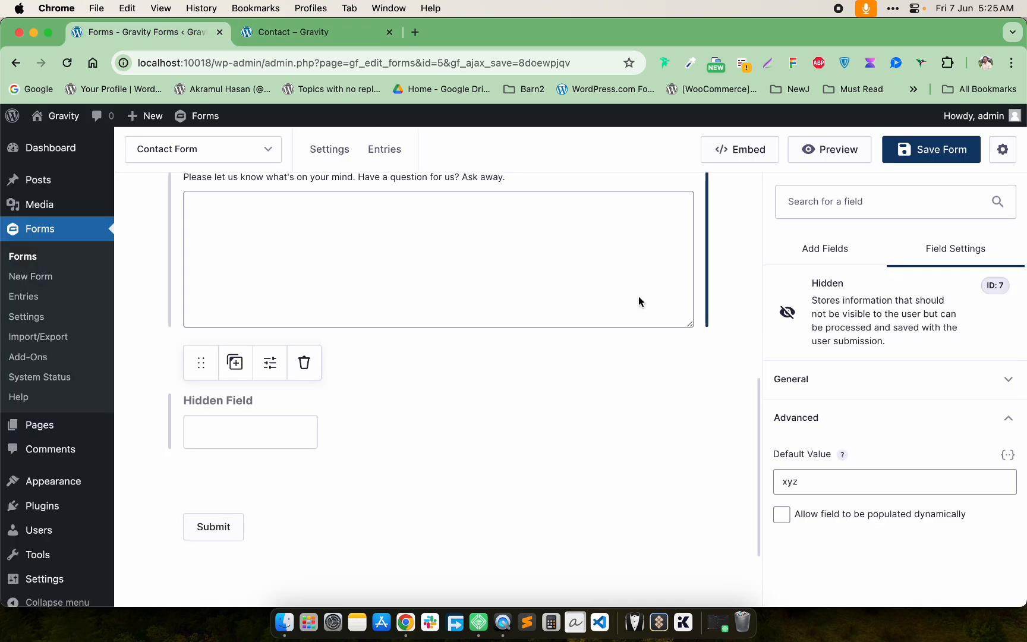
{"action": "double_click", "coordinate": [803, 481]}
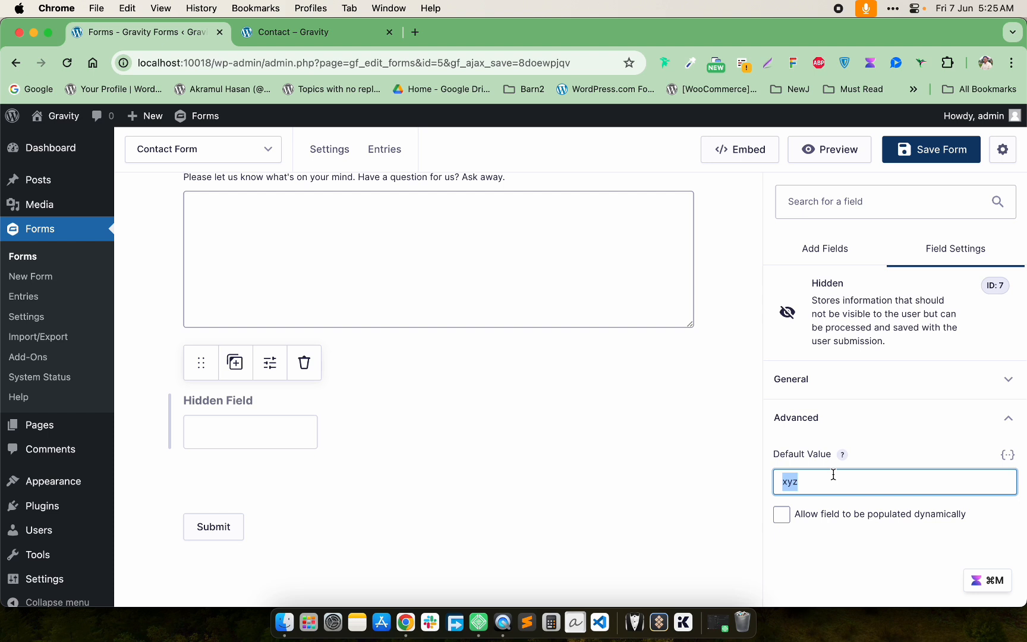
{"action": "key", "text": "BackSpace"}
{"action": "left_click", "coordinate": [1009, 455]}
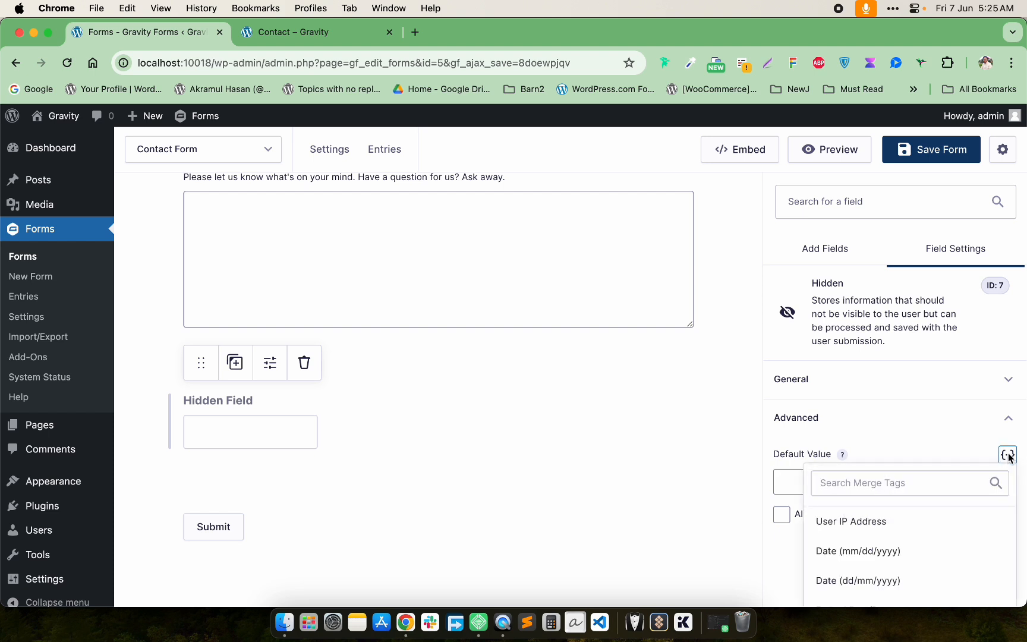
{"action": "scroll", "coordinate": [931, 530], "scroll_direction": "down", "scroll_amount": 2}
{"action": "scroll", "coordinate": [930, 530], "scroll_direction": "down", "scroll_amount": 5}
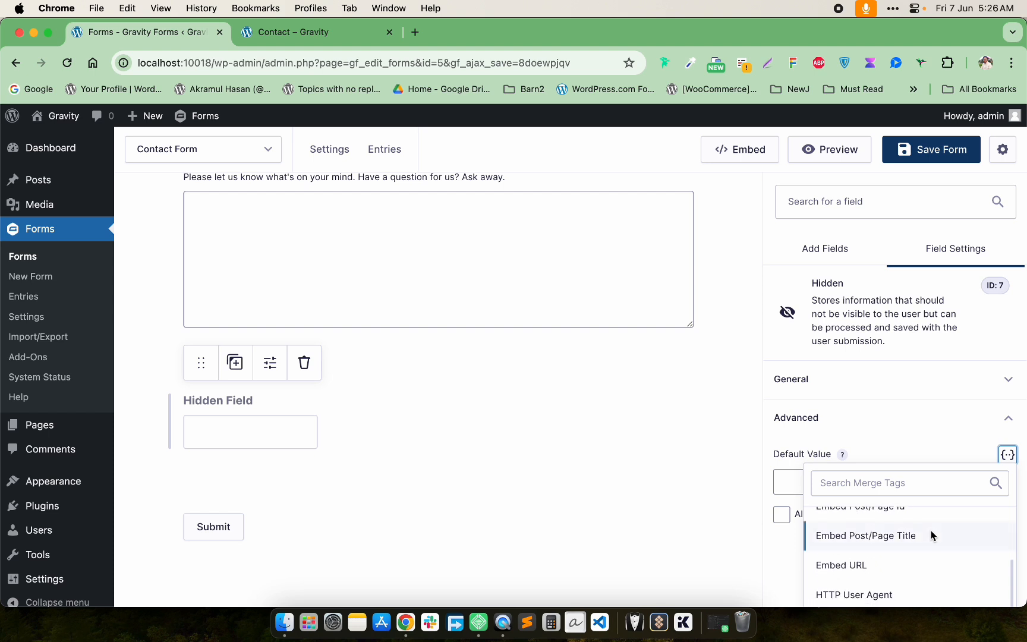
{"action": "scroll", "coordinate": [931, 530], "scroll_direction": "down", "scroll_amount": 1}
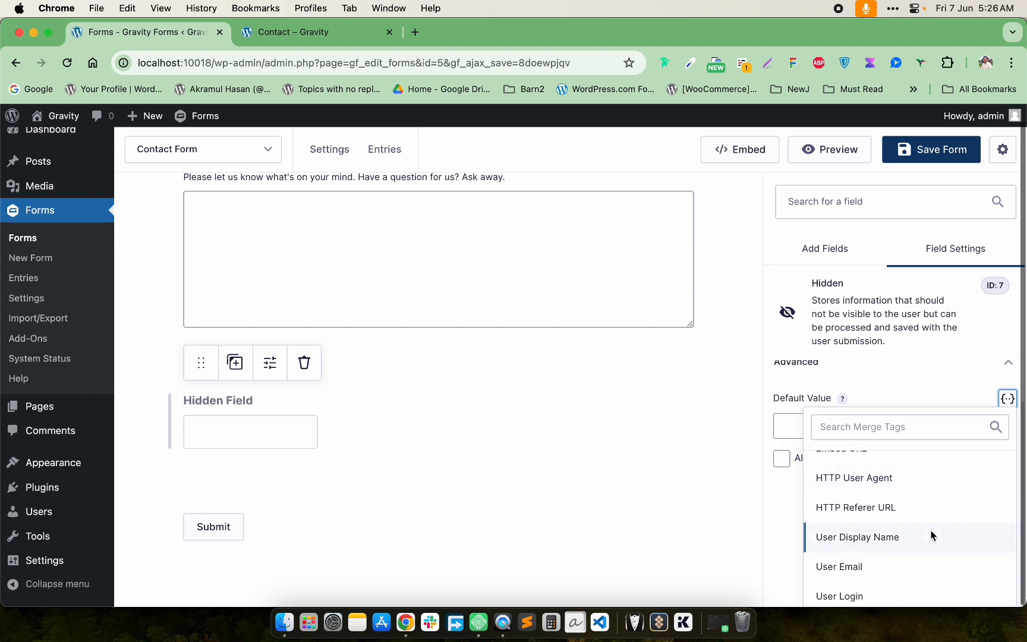
{"action": "left_click", "coordinate": [843, 596]}
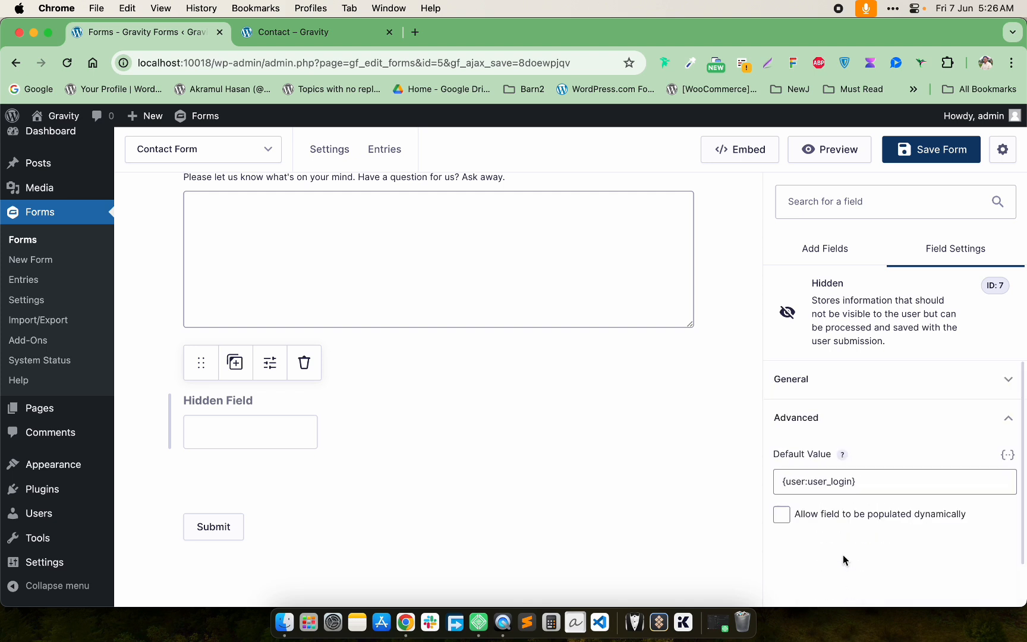
{"action": "left_click", "coordinate": [912, 158]}
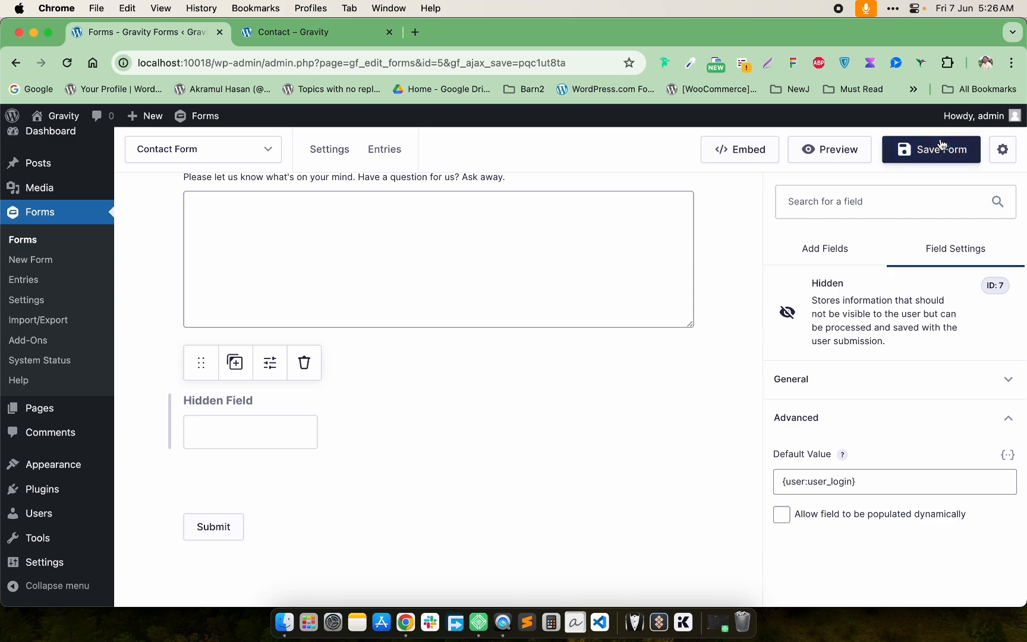
Reload the published Contact page while logged in and inspect the hidden input's value in the page markup
{"action": "mouse_move", "coordinate": [967, 121]}
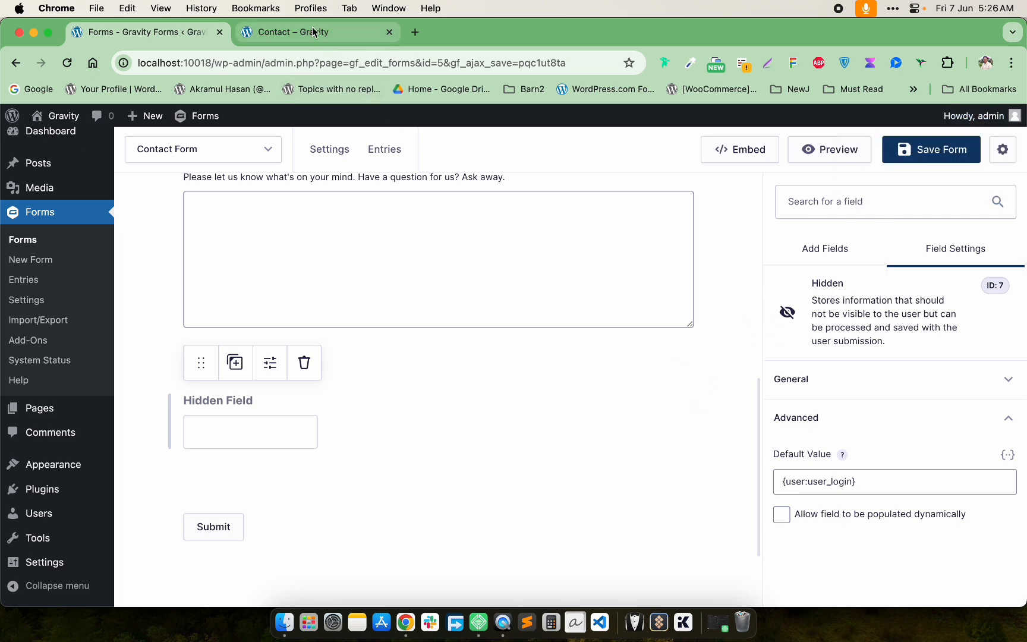
{"action": "left_click", "coordinate": [313, 32]}
{"action": "left_click", "coordinate": [68, 64]}
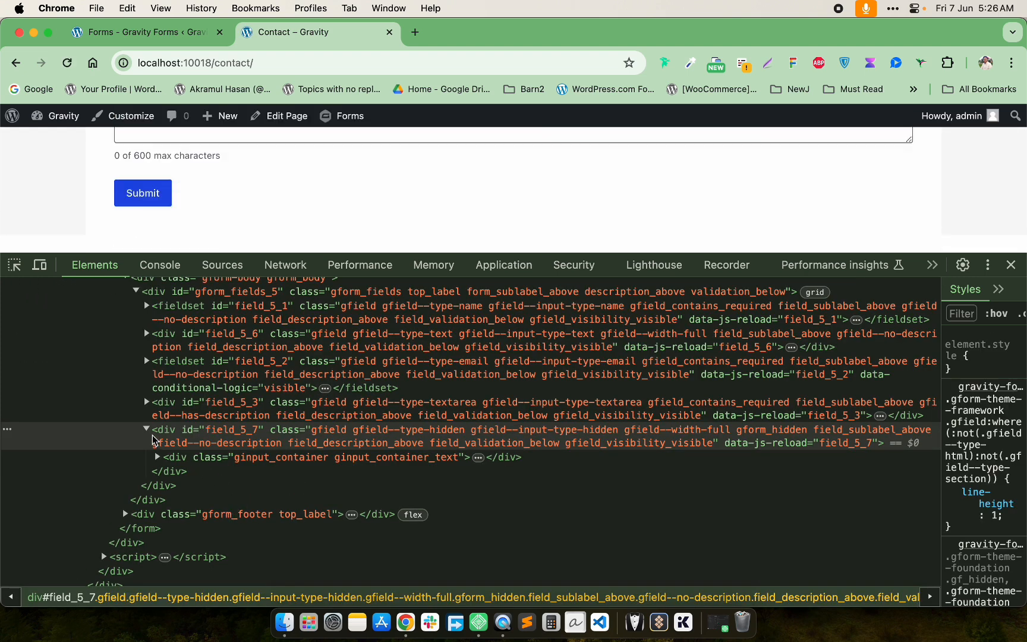
{"action": "left_click", "coordinate": [158, 457]}
{"action": "left_click", "coordinate": [185, 472]}
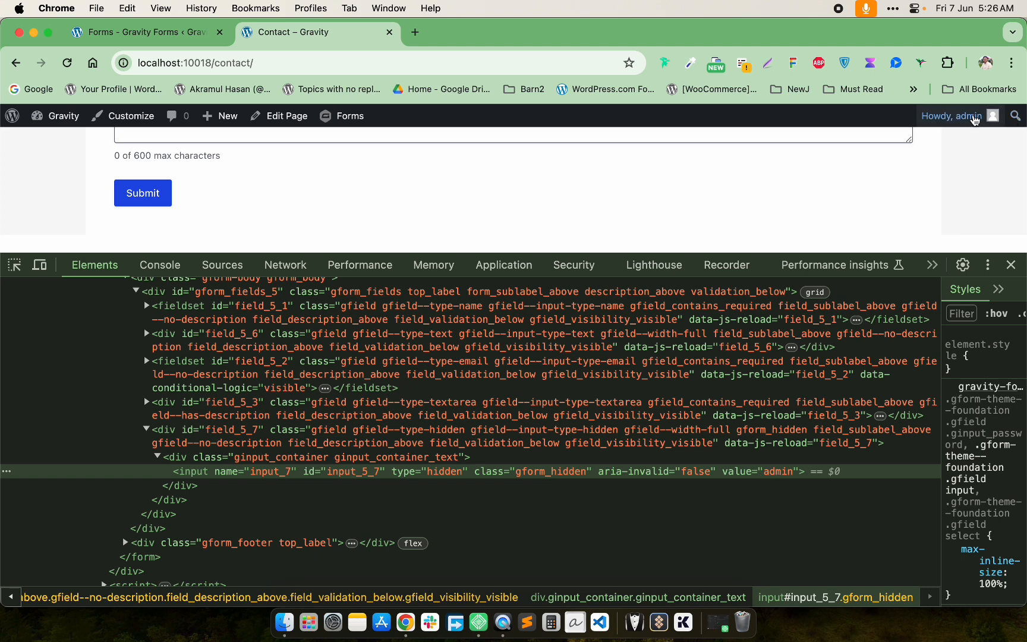
{"action": "mouse_move", "coordinate": [973, 120]}
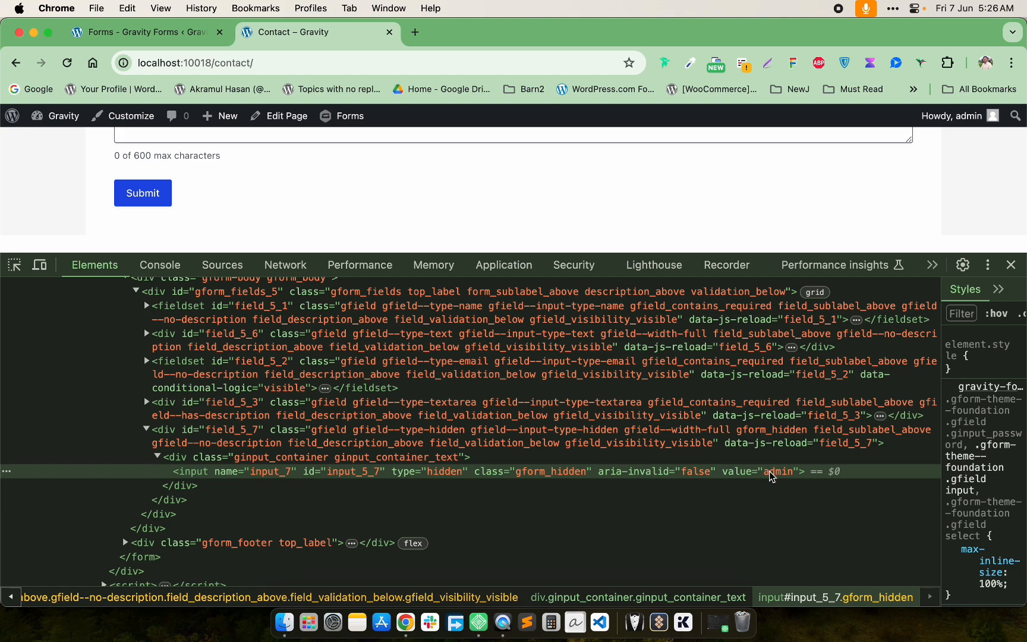
Switch to the incognito window, reload the Contact page logged out and inspect the hidden input's value
{"action": "left_click", "coordinate": [258, 67]}
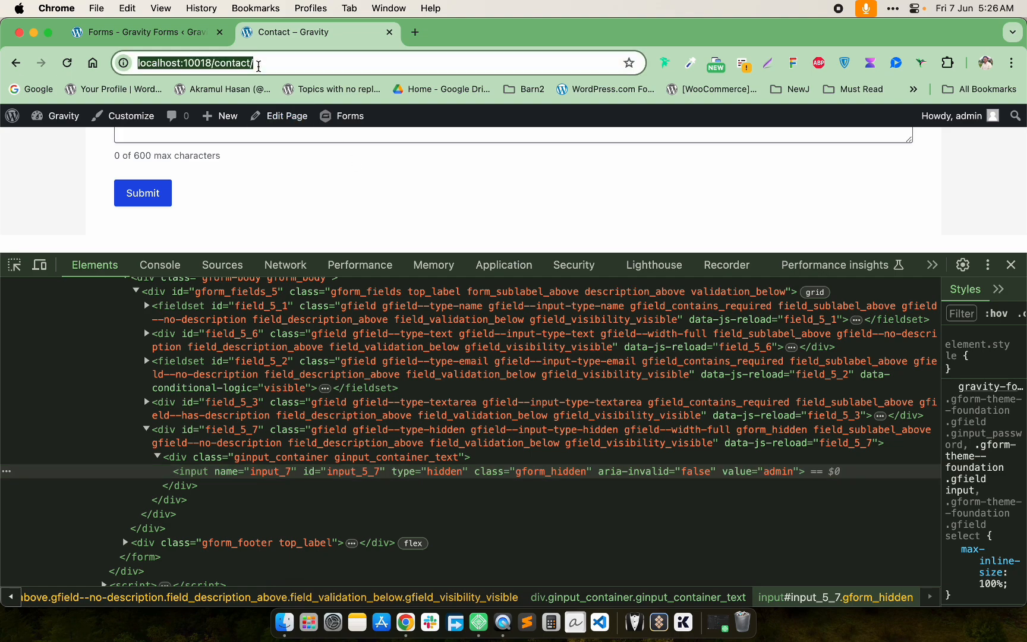
{"action": "key", "text": "ctrl+Up"}
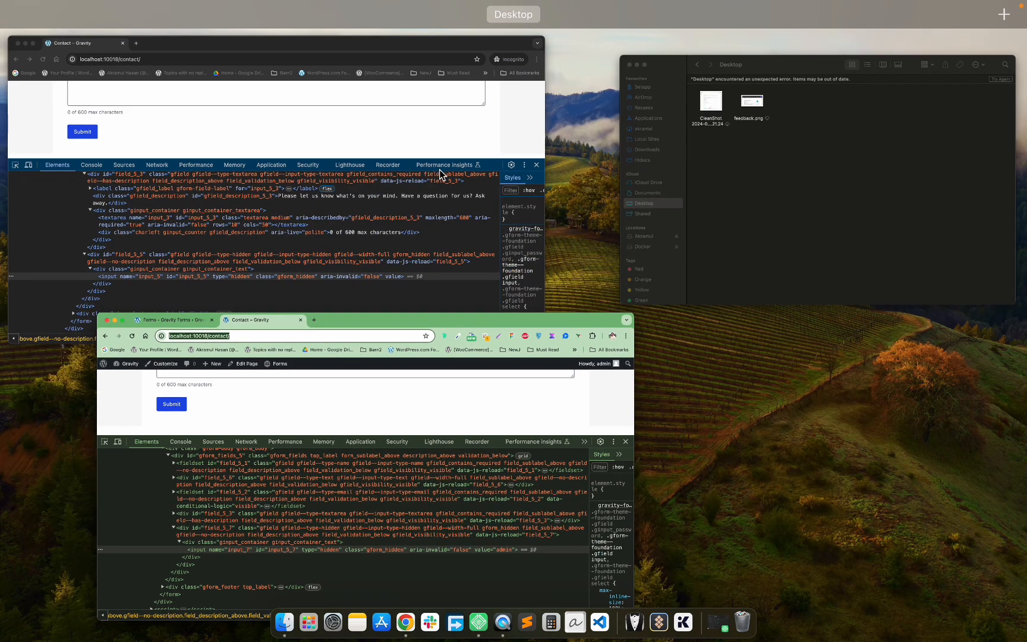
{"action": "left_click", "coordinate": [434, 221]}
{"action": "left_click", "coordinate": [250, 63]}
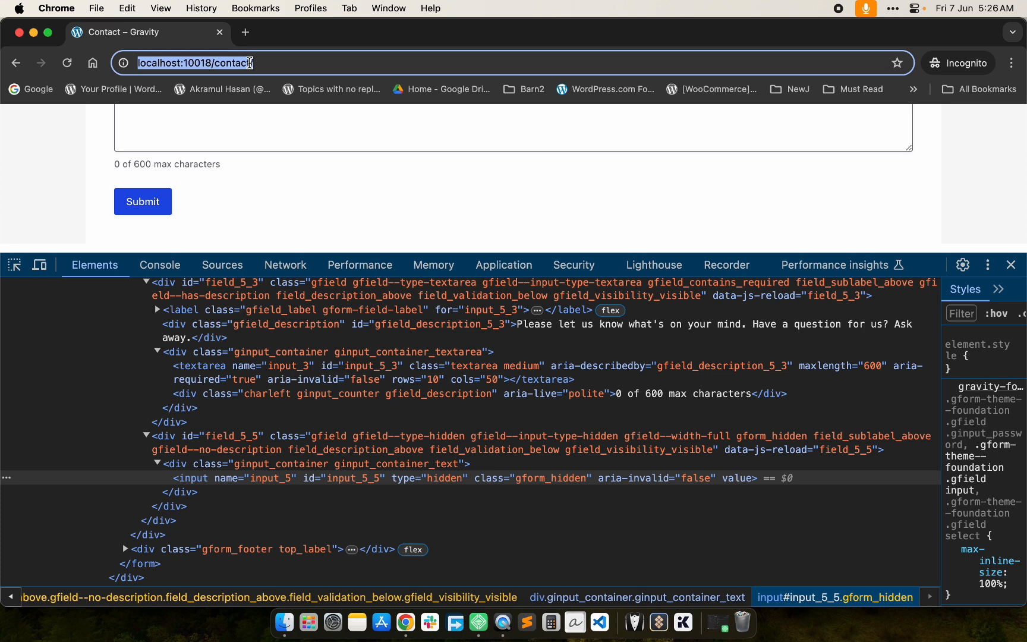
{"action": "key", "text": "Return"}
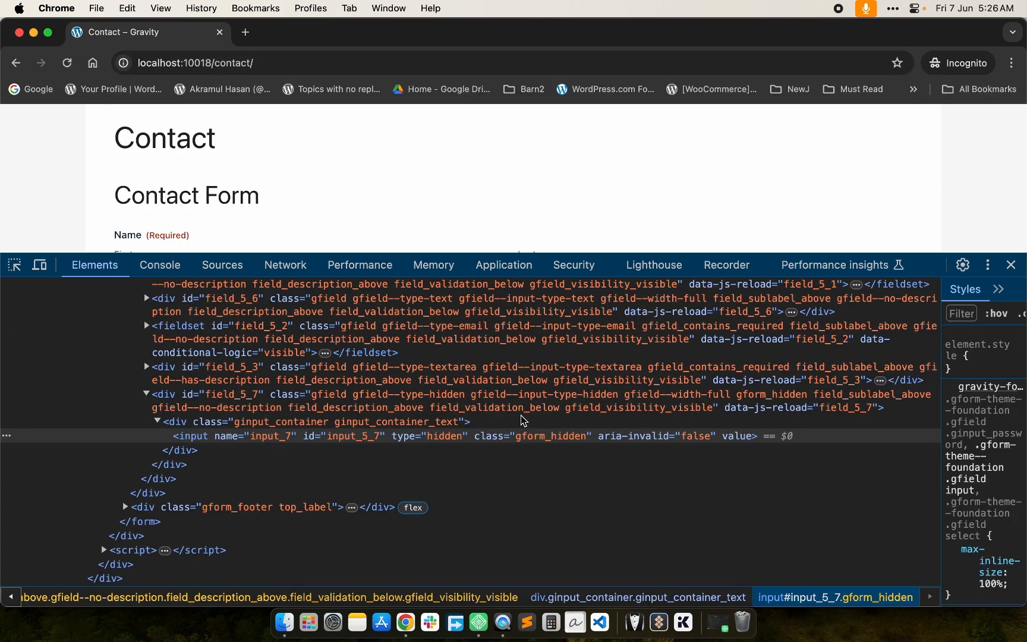
{"action": "left_click", "coordinate": [184, 427]}
{"action": "key", "text": "Down"}
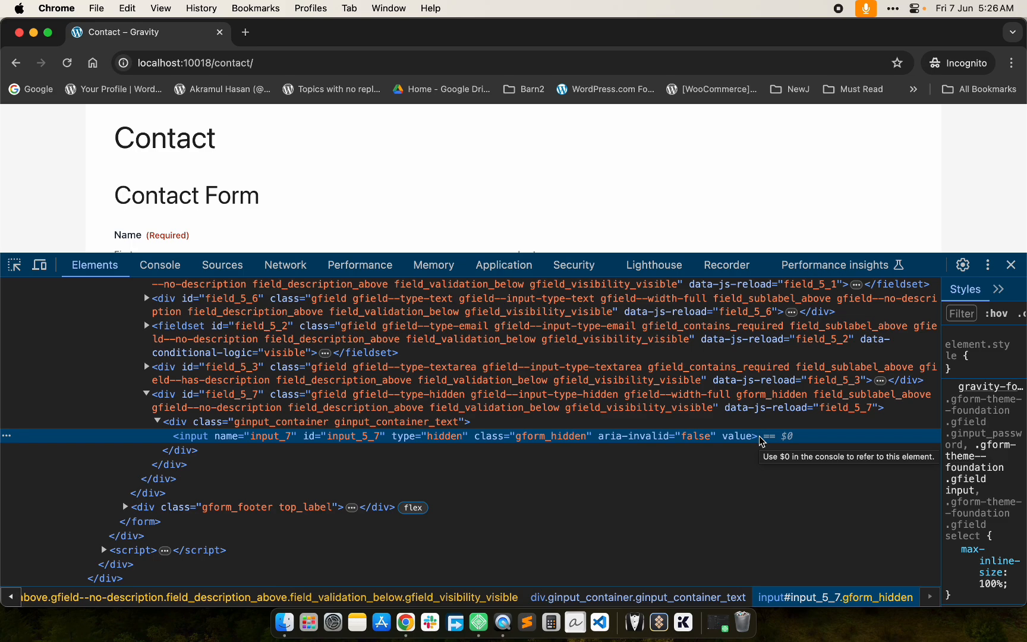
Return to the form editor and open the field settings of the "Only For Logged Out User" text field
{"action": "key", "text": "ctrl+Up"}
{"action": "left_click", "coordinate": [396, 246]}
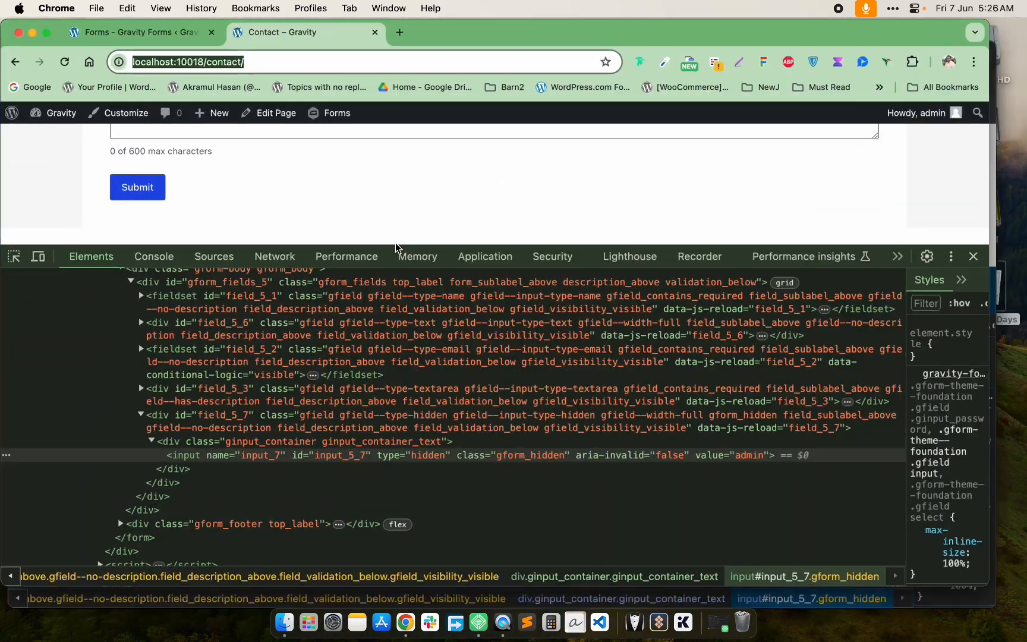
{"action": "left_click", "coordinate": [183, 41]}
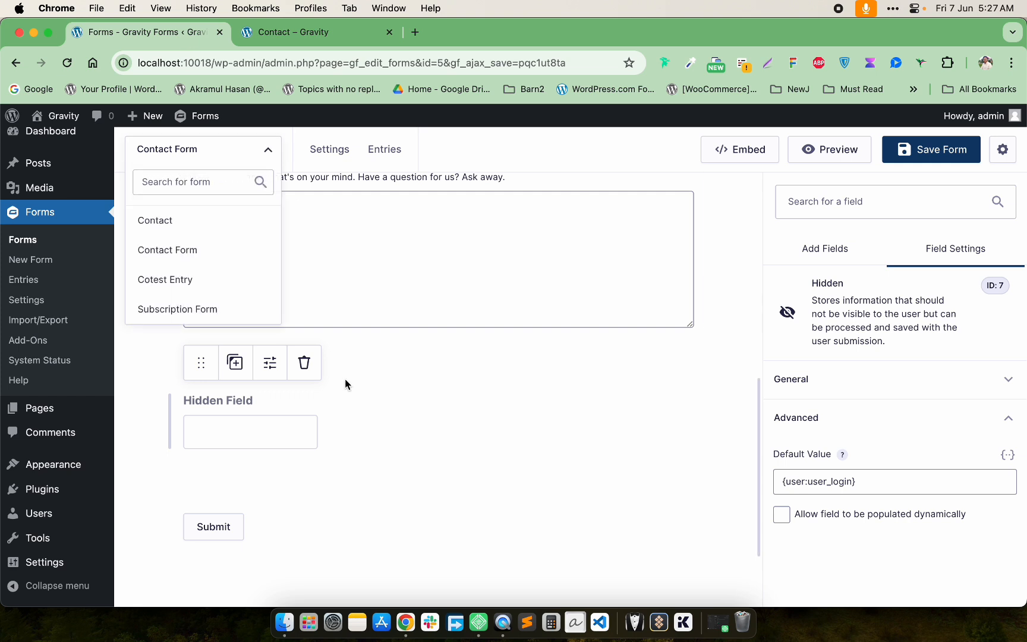
{"action": "scroll", "coordinate": [342, 453], "scroll_direction": "up", "scroll_amount": 5}
{"action": "left_click", "coordinate": [370, 388]}
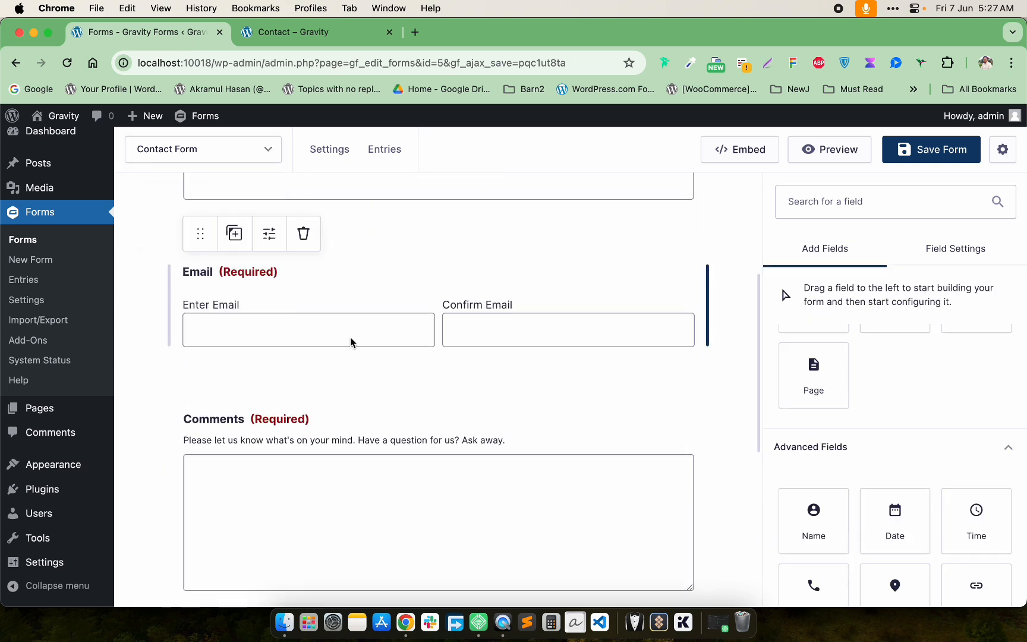
{"action": "scroll", "coordinate": [350, 337], "scroll_direction": "up", "scroll_amount": 3}
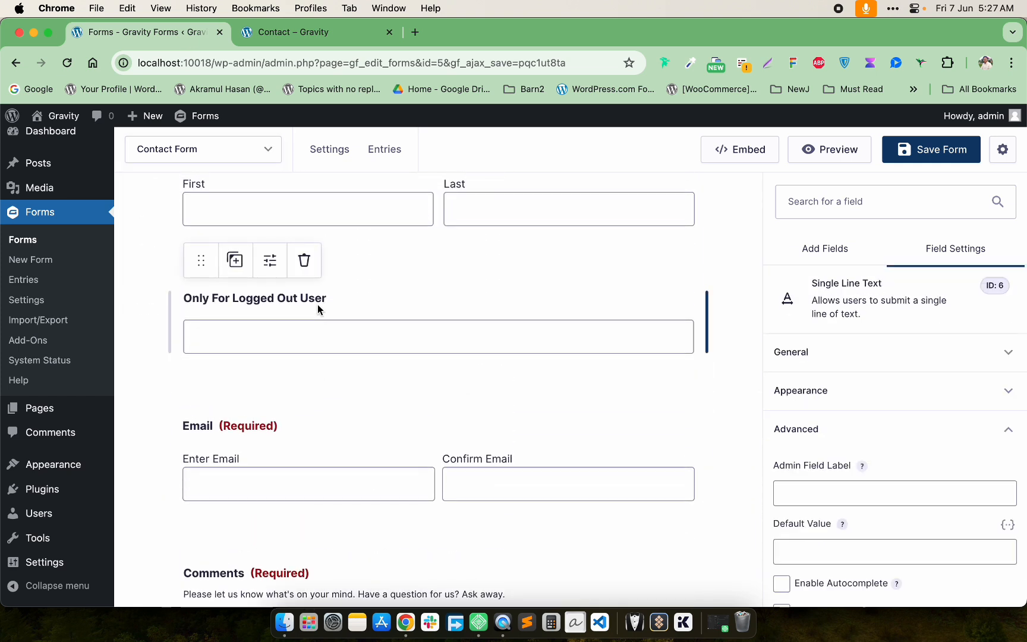
{"action": "scroll", "coordinate": [317, 304], "scroll_direction": "down", "scroll_amount": 8}
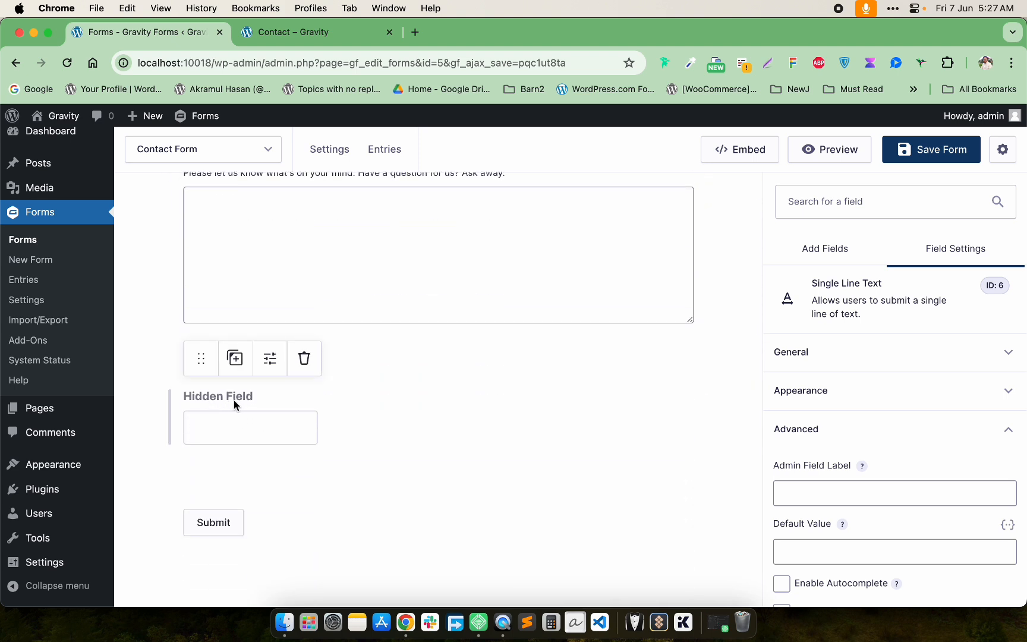
{"action": "scroll", "coordinate": [234, 400], "scroll_direction": "up", "scroll_amount": 8}
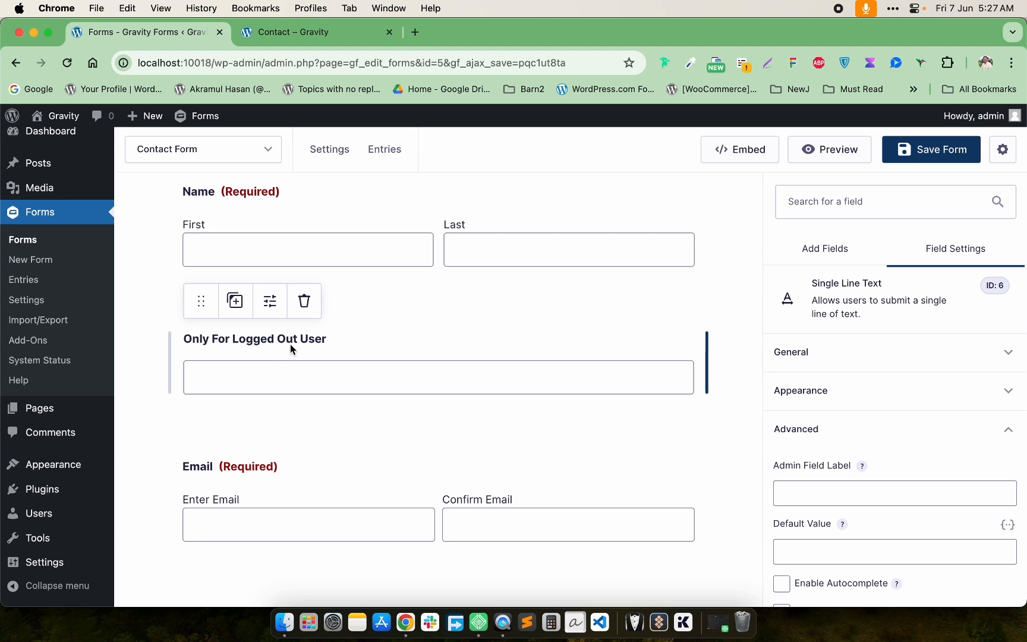
Open the conditional logic settings of the "Only For Logged Out User" field and enable conditional logic
{"action": "left_click", "coordinate": [271, 304]}
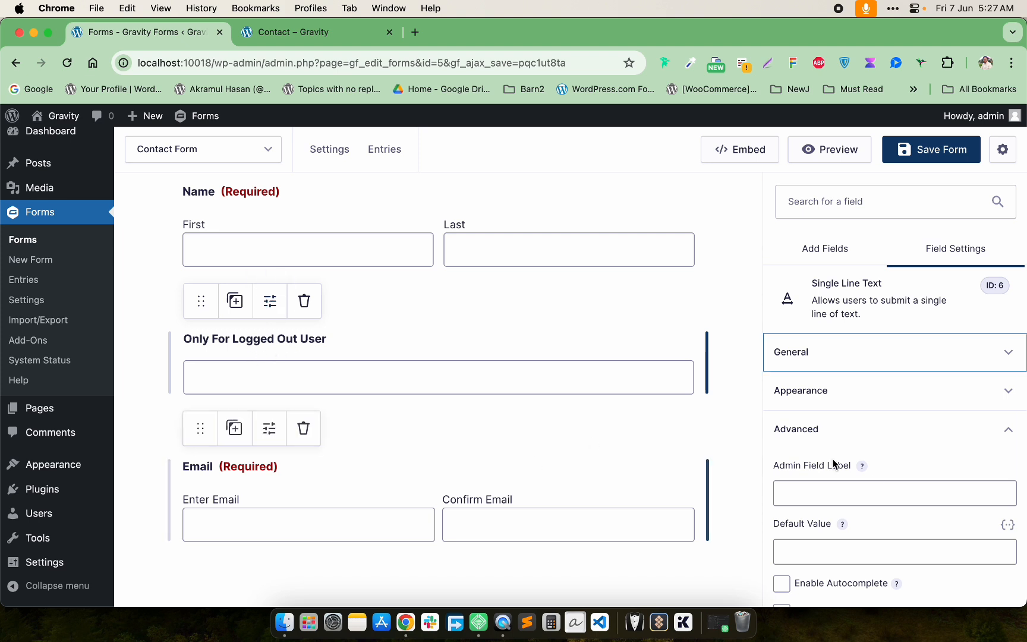
{"action": "scroll", "coordinate": [906, 501], "scroll_direction": "down", "scroll_amount": 3}
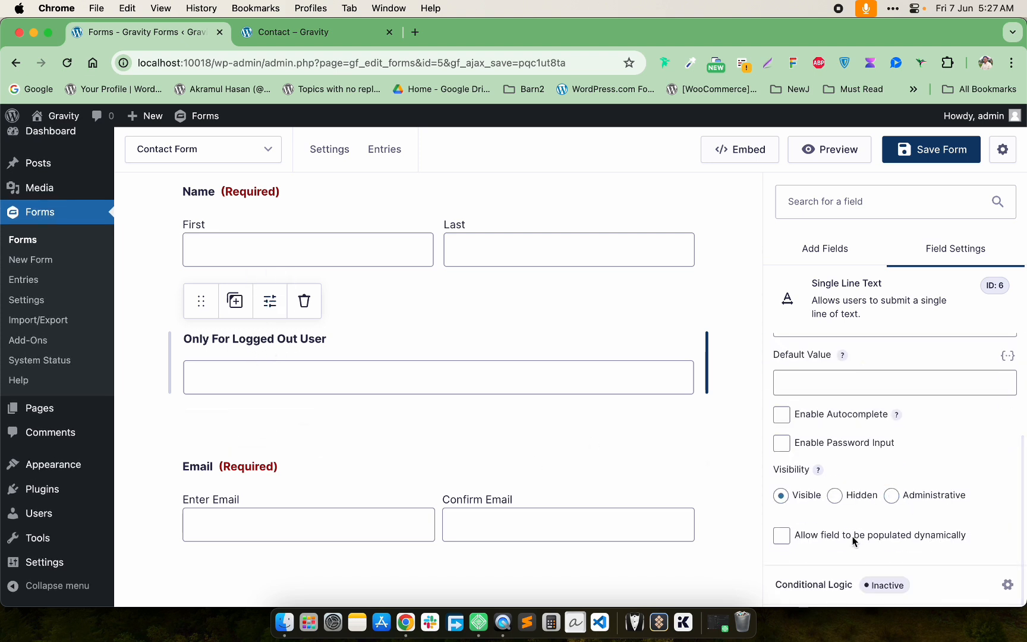
{"action": "left_click", "coordinate": [269, 301]}
{"action": "scroll", "coordinate": [948, 577], "scroll_direction": "down", "scroll_amount": 3}
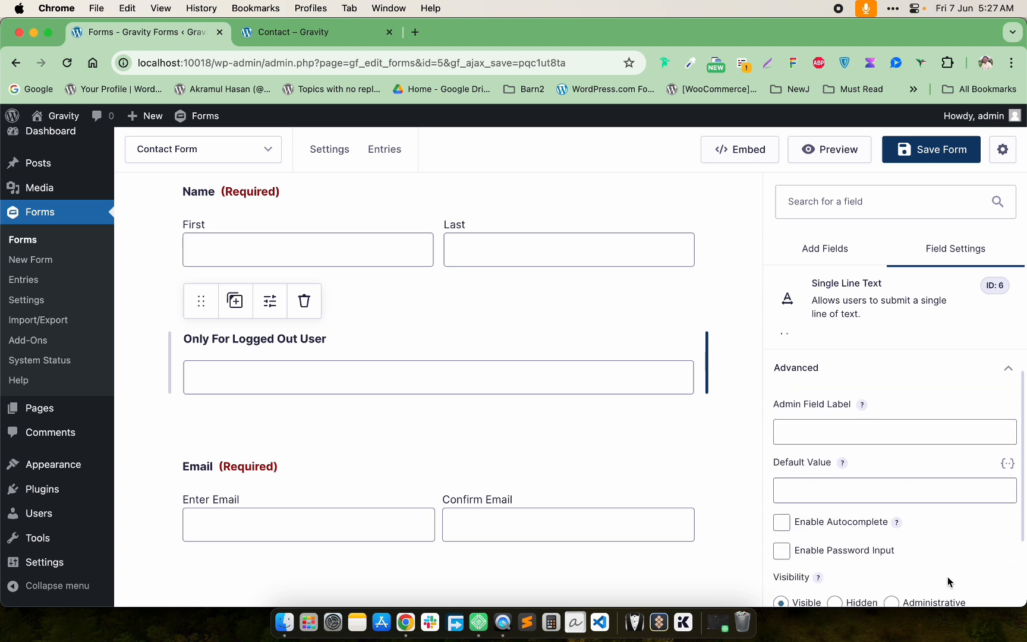
{"action": "left_click", "coordinate": [909, 589]}
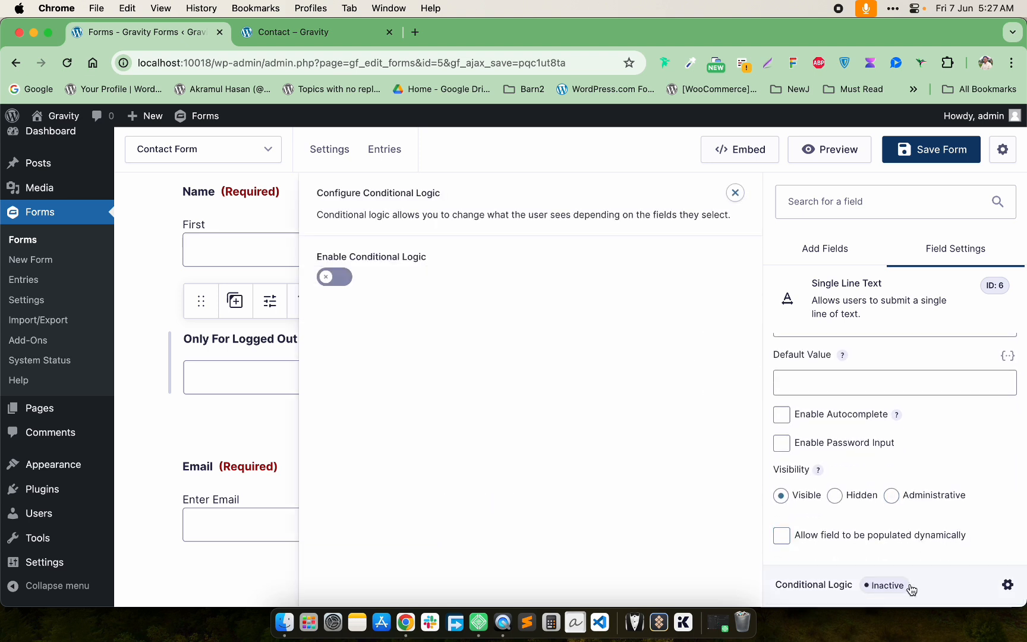
{"action": "left_click", "coordinate": [338, 284]}
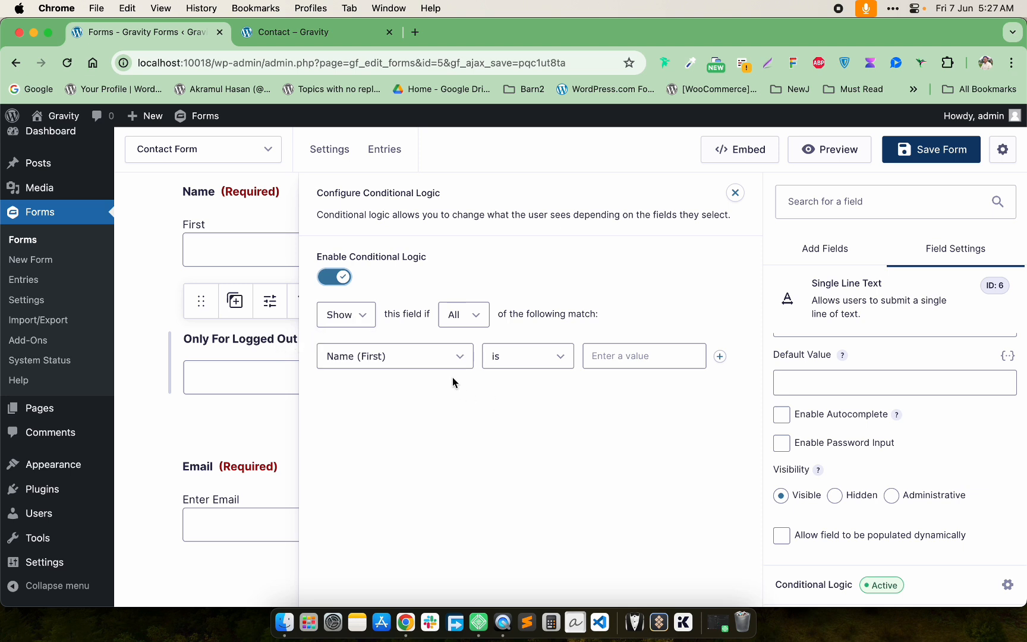
Base the show condition on the Hidden Field instead of Name (First), leaving the comparison value empty
{"action": "left_click", "coordinate": [400, 357]}
{"action": "left_click", "coordinate": [352, 420]}
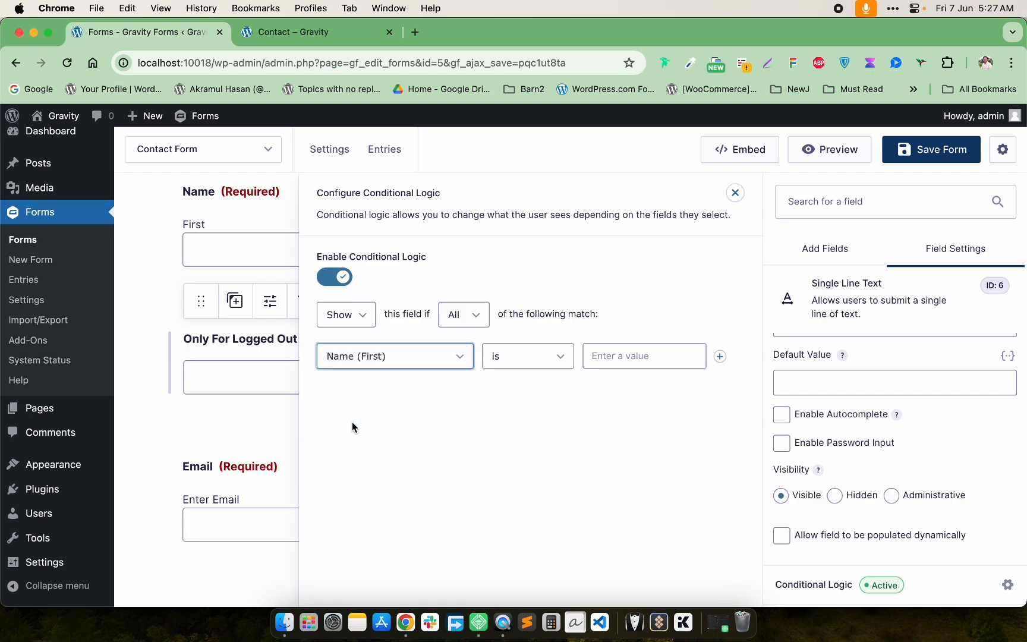
{"action": "left_click", "coordinate": [640, 360]}
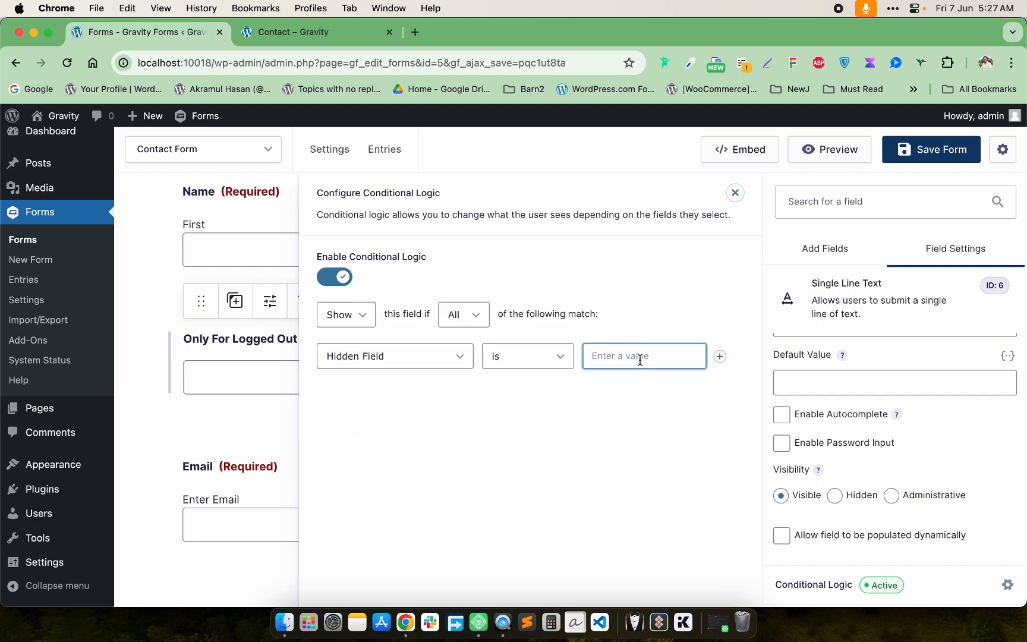
Compare the hidden input's value on the logged-out incognito and logged-in Contact pages, and return to the form editor
{"action": "key", "text": "ctrl+Up"}
{"action": "left_click", "coordinate": [413, 259]}
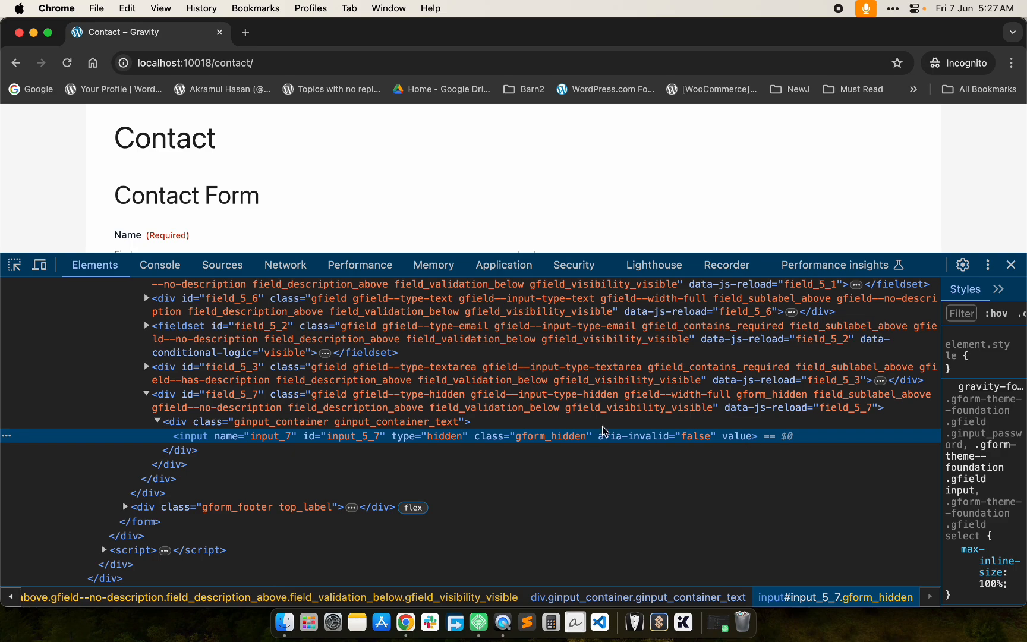
{"action": "key", "text": "ctrl+Up"}
{"action": "left_click", "coordinate": [437, 259]}
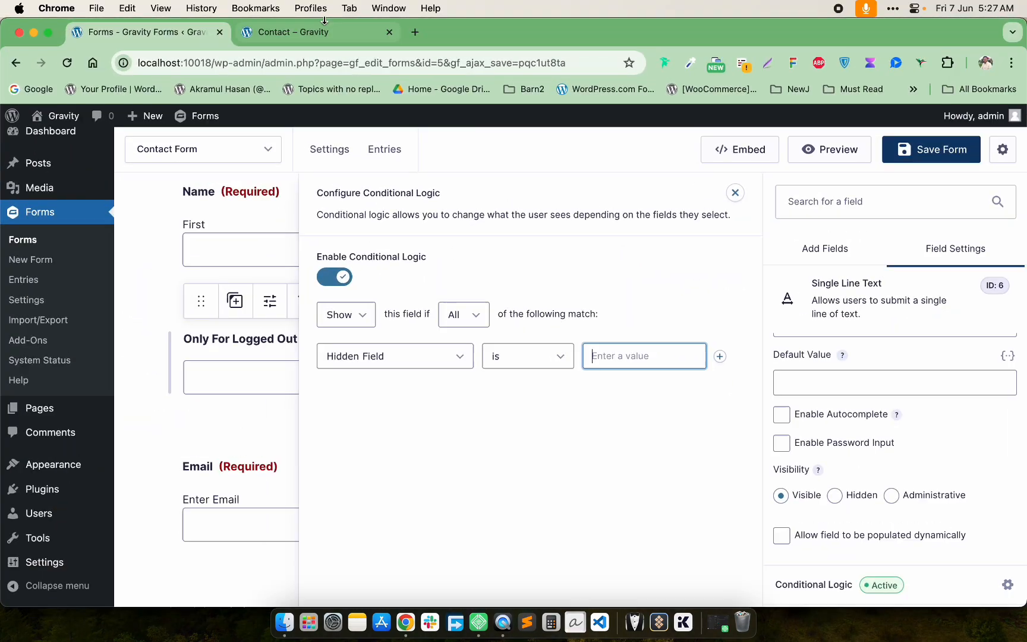
{"action": "left_click", "coordinate": [321, 32]}
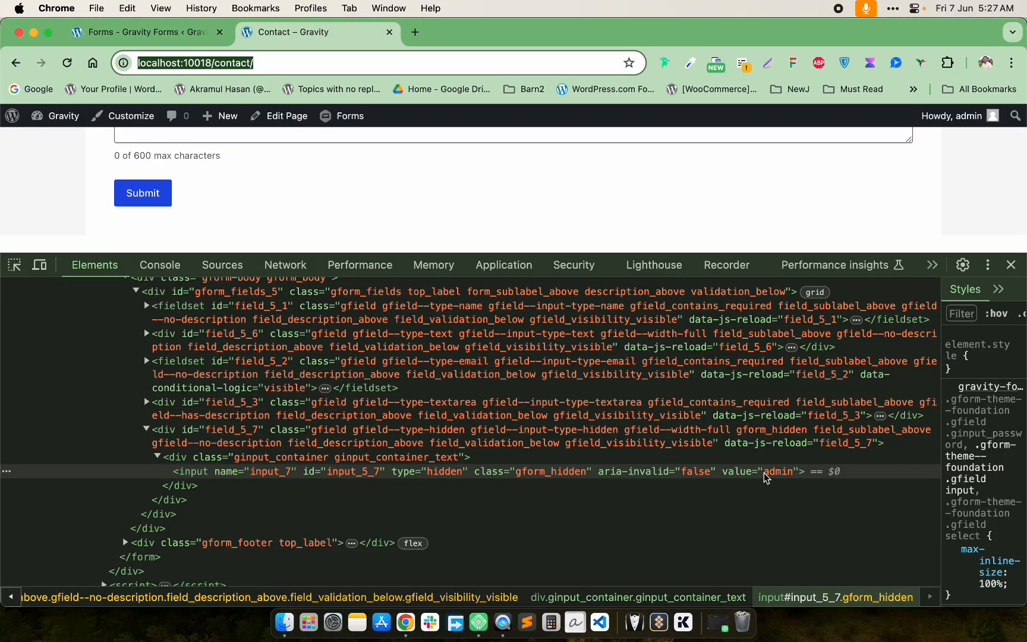
{"action": "key", "text": "ctrl+Up"}
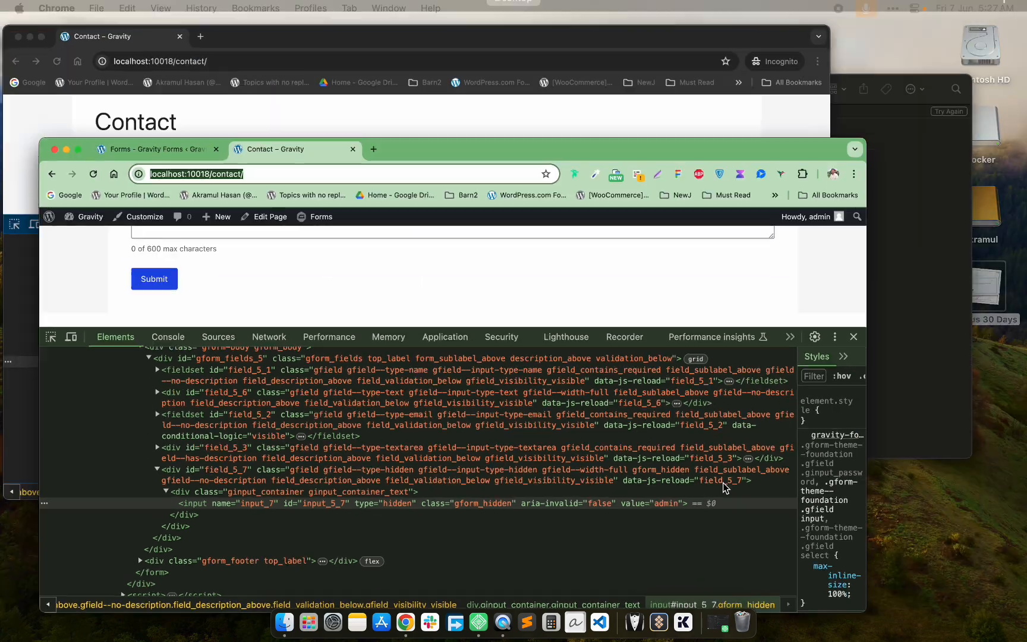
{"action": "left_click", "coordinate": [422, 246]}
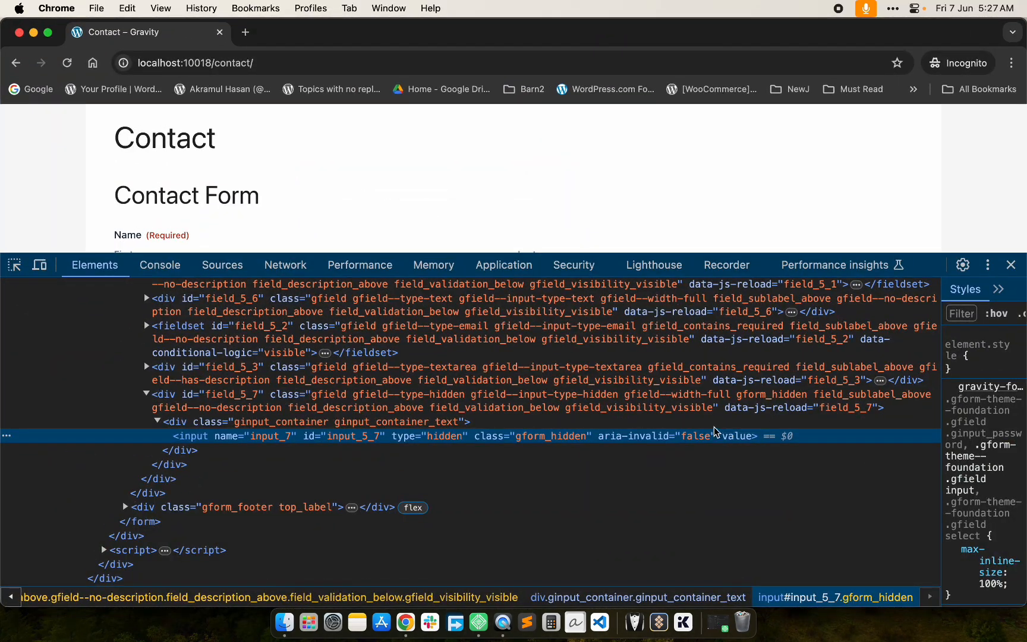
{"action": "key", "text": "ctrl+Up"}
{"action": "left_click", "coordinate": [399, 151]}
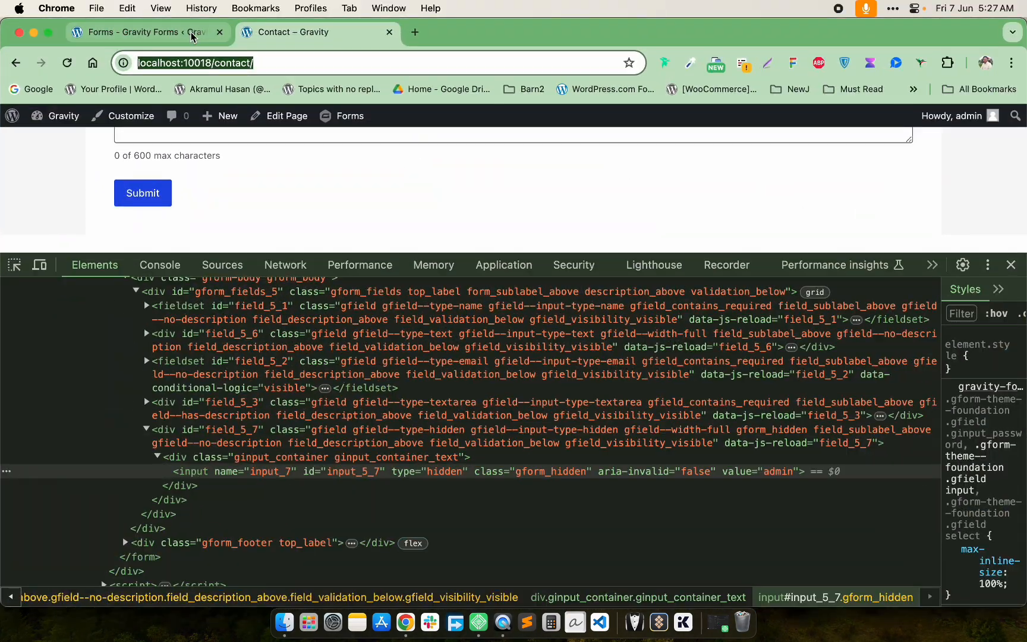
{"action": "left_click", "coordinate": [193, 34]}
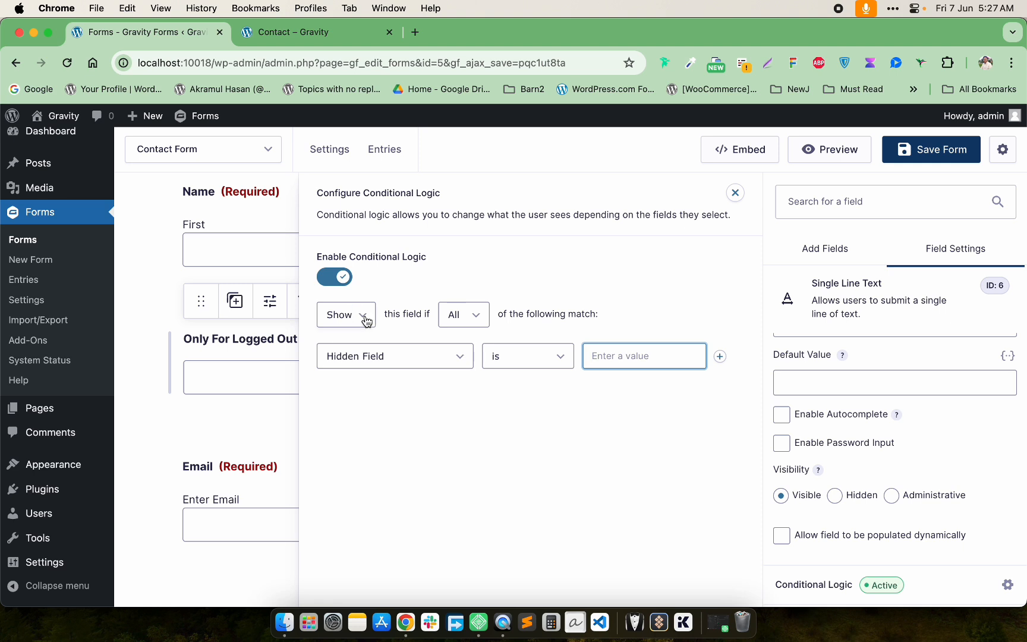
Keep the rule as show if Hidden Field "is" a blank value, and save the form
{"action": "left_click", "coordinate": [385, 359]}
{"action": "left_click", "coordinate": [367, 357]}
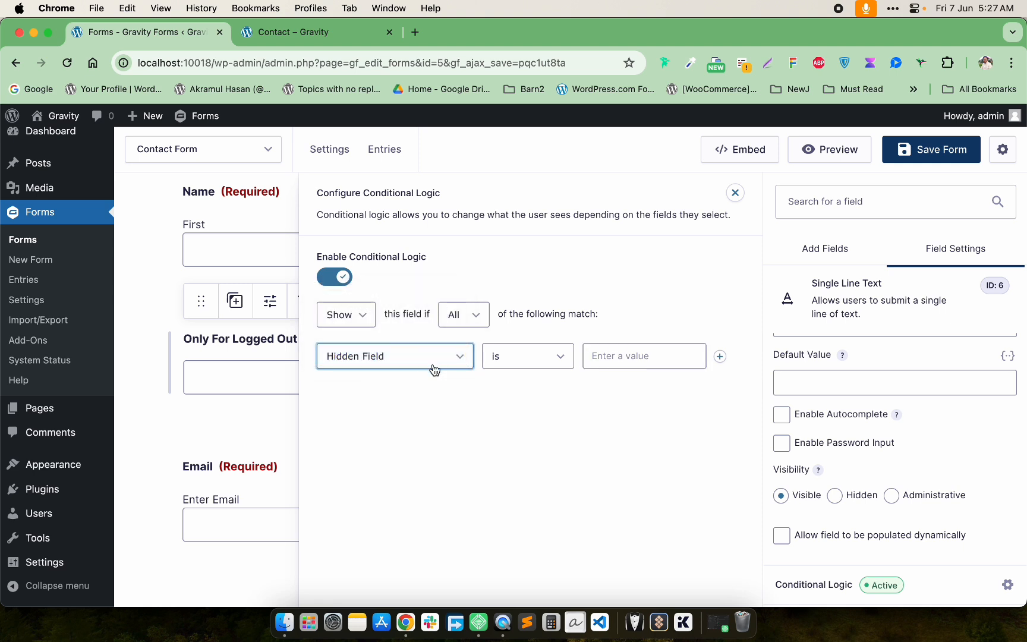
{"action": "left_click", "coordinate": [526, 361]}
{"action": "left_click", "coordinate": [513, 357]}
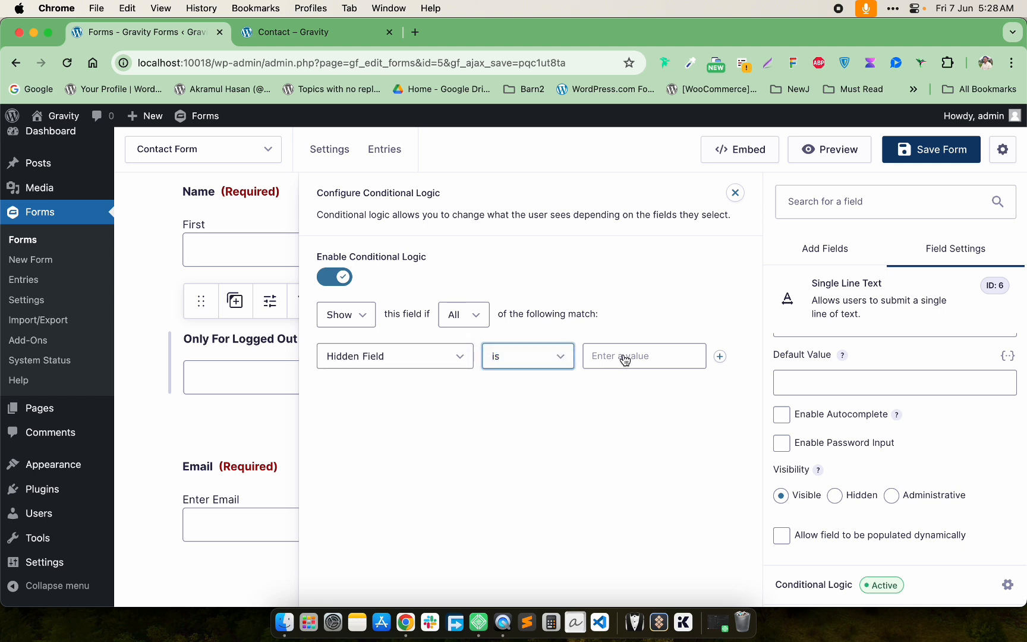
{"action": "left_click", "coordinate": [928, 150]}
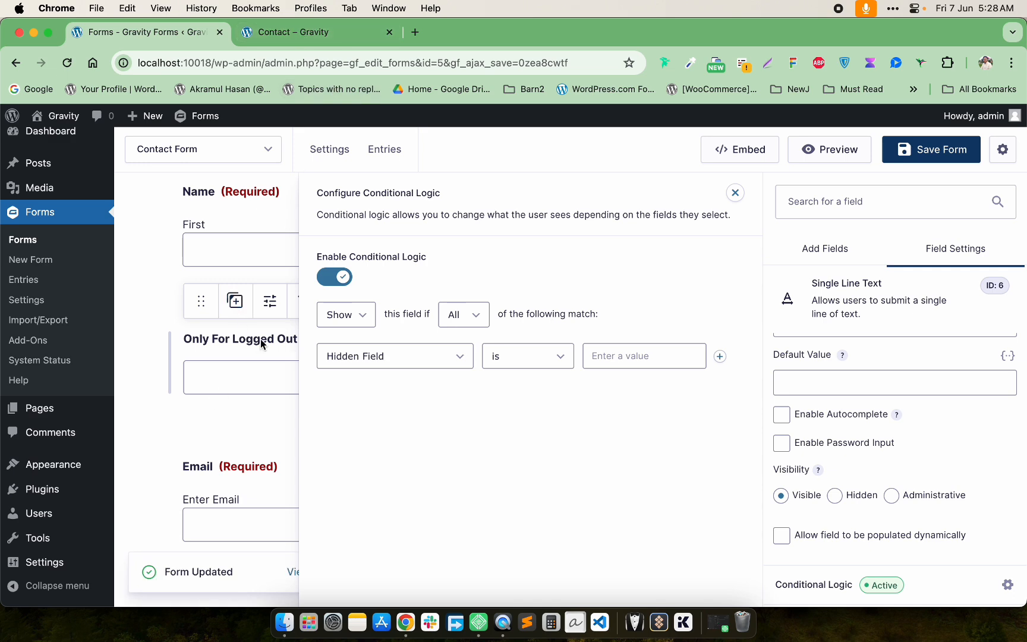
Close the developer tools on the logged-in Contact page and reload it to check the "Only For Logged Out User" field
{"action": "left_click", "coordinate": [280, 37]}
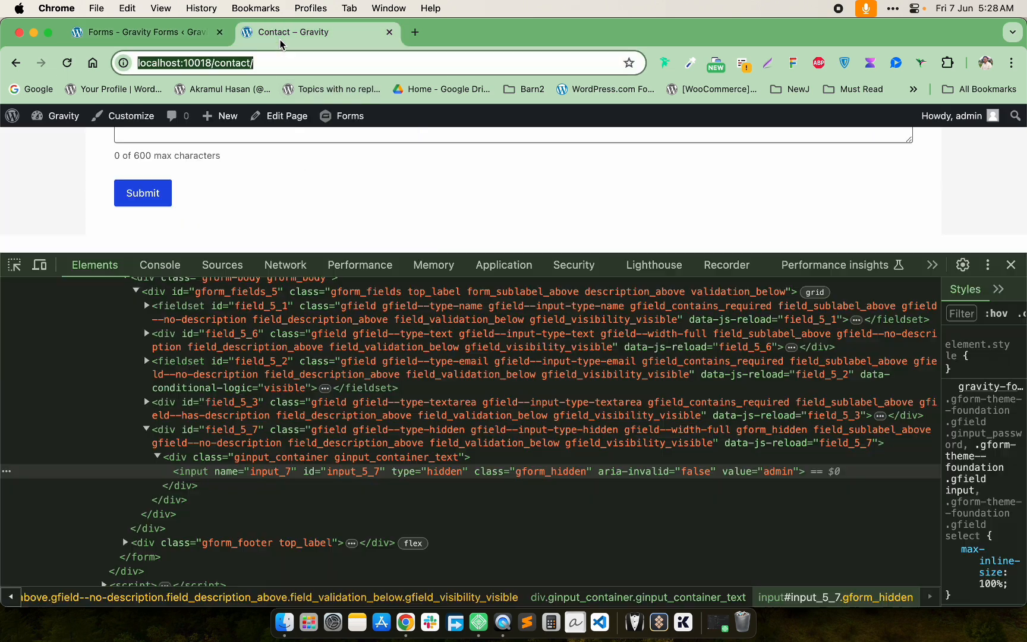
{"action": "left_click", "coordinate": [1011, 265]}
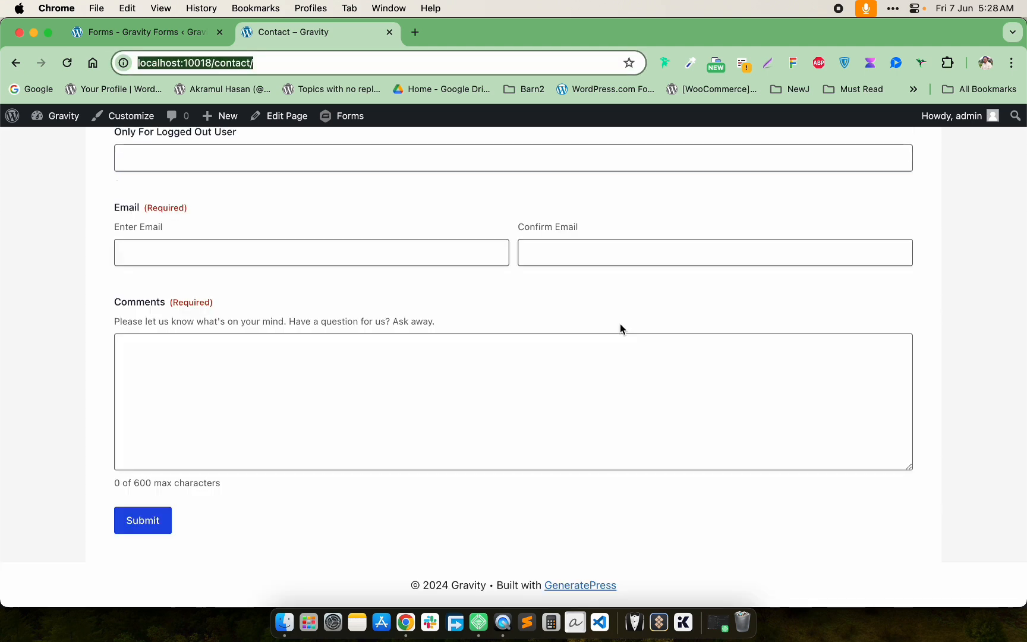
{"action": "scroll", "coordinate": [424, 378], "scroll_direction": "up", "scroll_amount": 5}
{"action": "scroll", "coordinate": [425, 384], "scroll_direction": "down", "scroll_amount": 2}
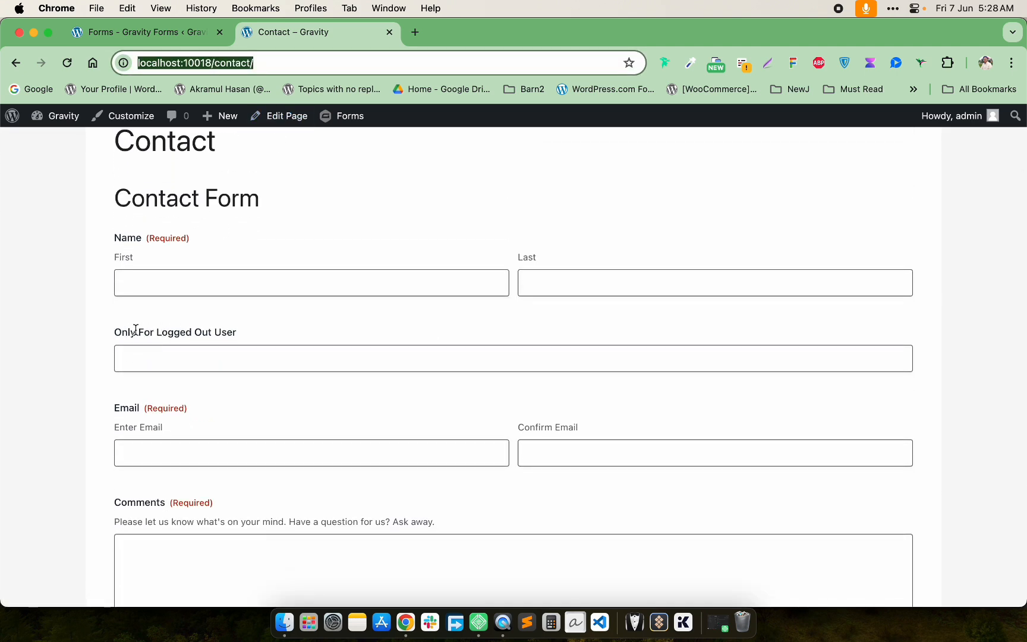
{"action": "left_click", "coordinate": [67, 62]}
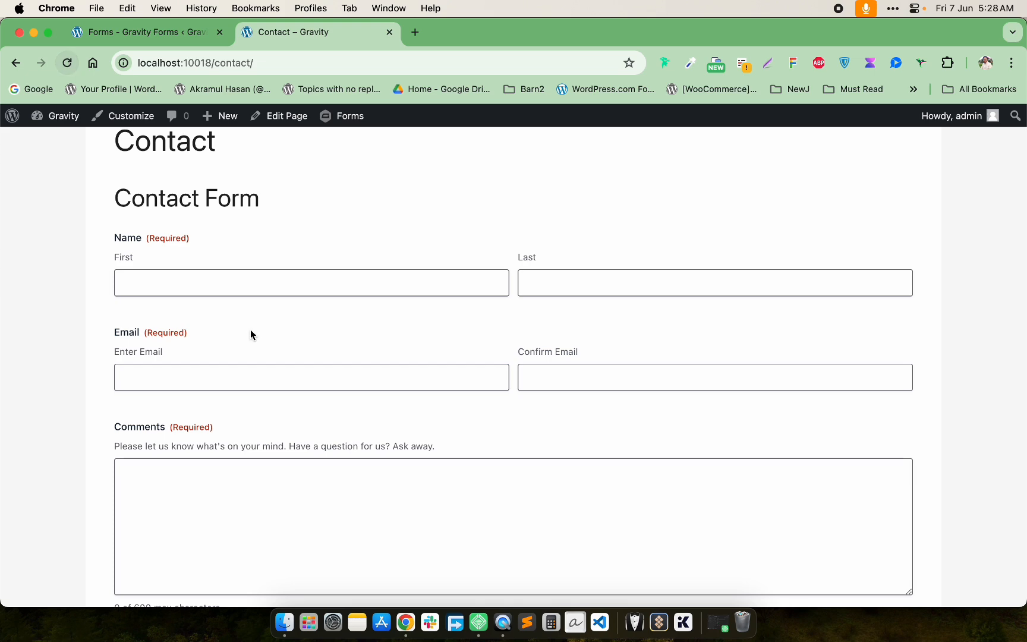
{"action": "scroll", "coordinate": [208, 351], "scroll_direction": "up", "scroll_amount": 1}
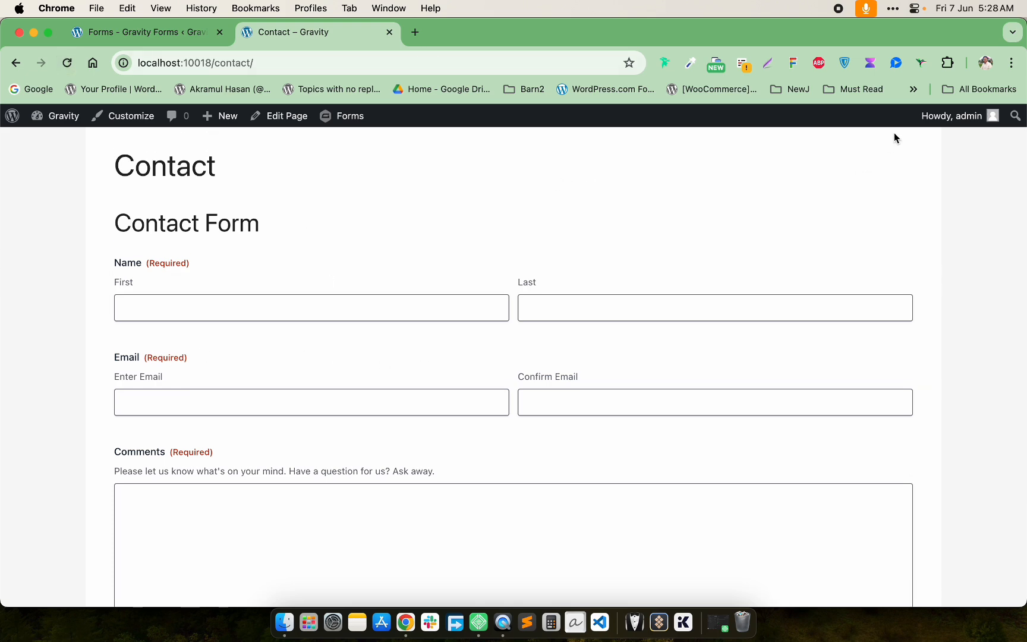
Switch to the incognito window, close the developer tools and reload the Contact page to check the "Only For Logged Out User" field
{"action": "key", "text": "ctrl+Up"}
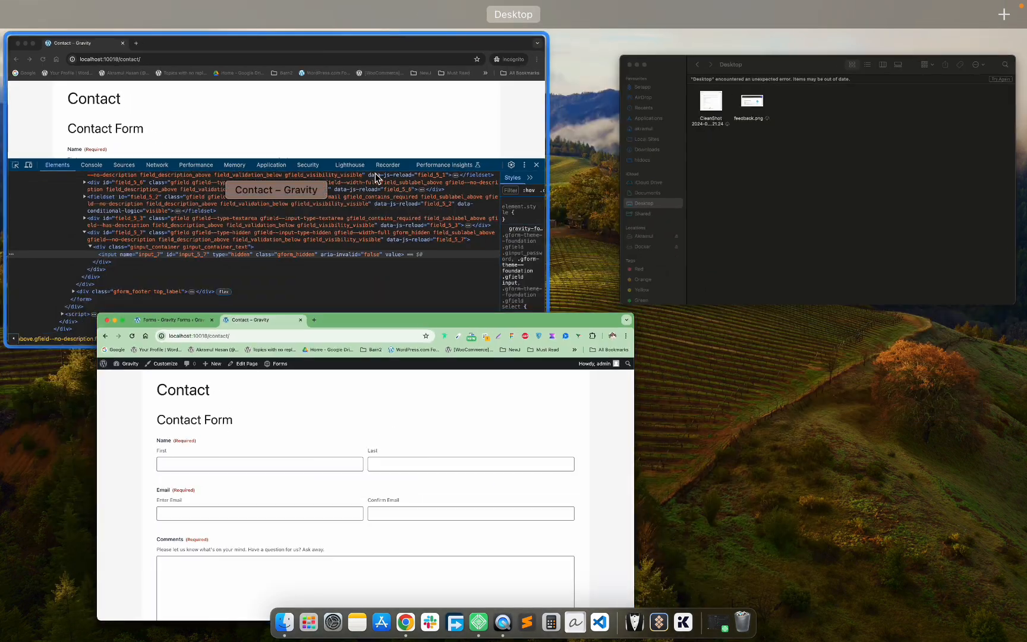
{"action": "left_click", "coordinate": [374, 176]}
{"action": "left_click", "coordinate": [1011, 265]}
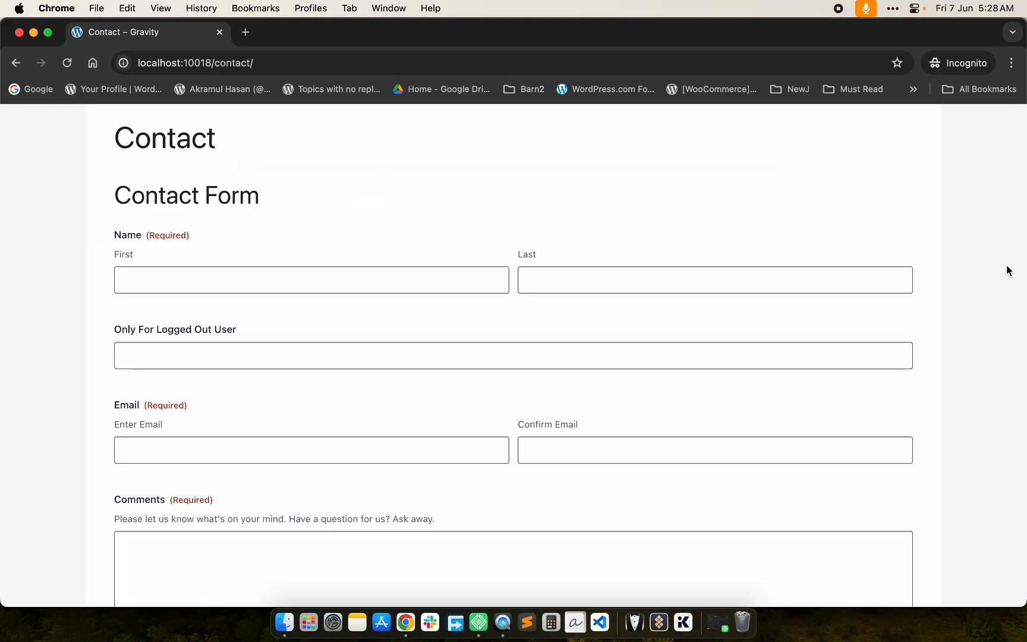
{"action": "left_click", "coordinate": [69, 68]}
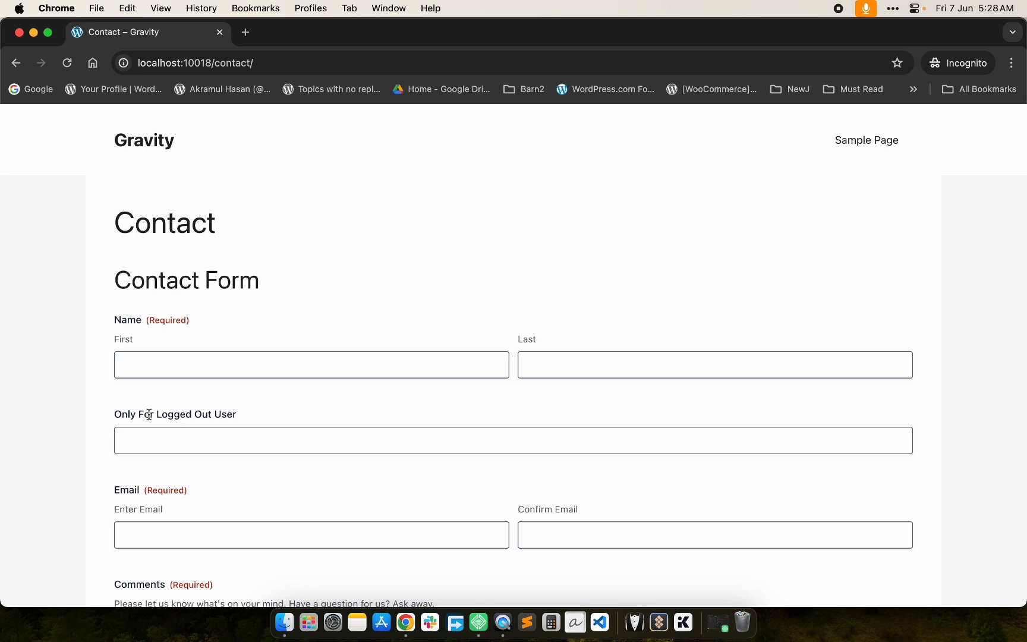
{"action": "left_click_drag", "start_coordinate": [117, 415], "coordinate": [268, 423]}
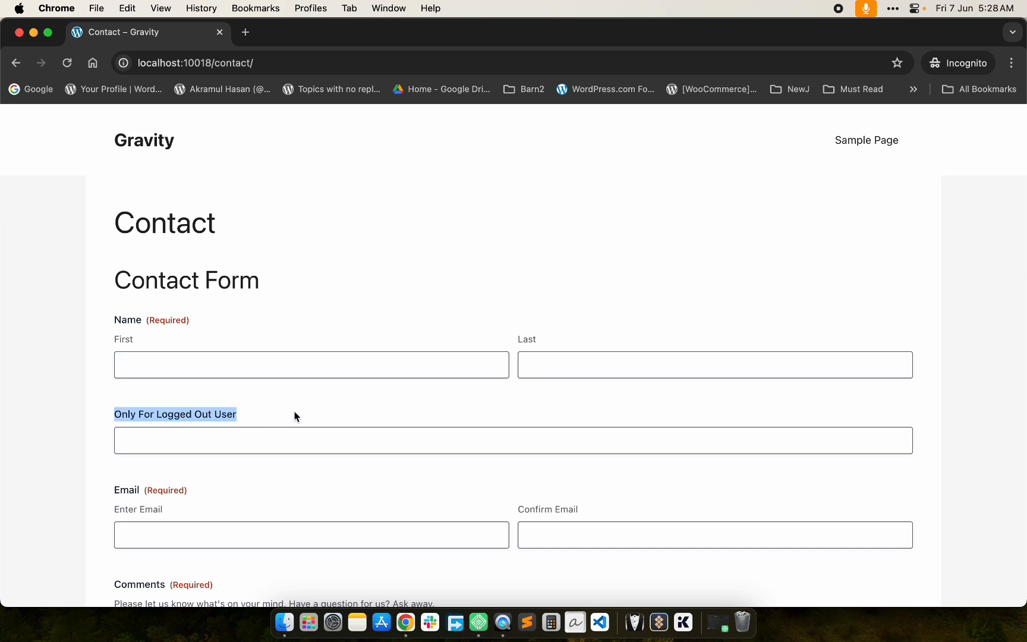
{"action": "left_click", "coordinate": [295, 416]}
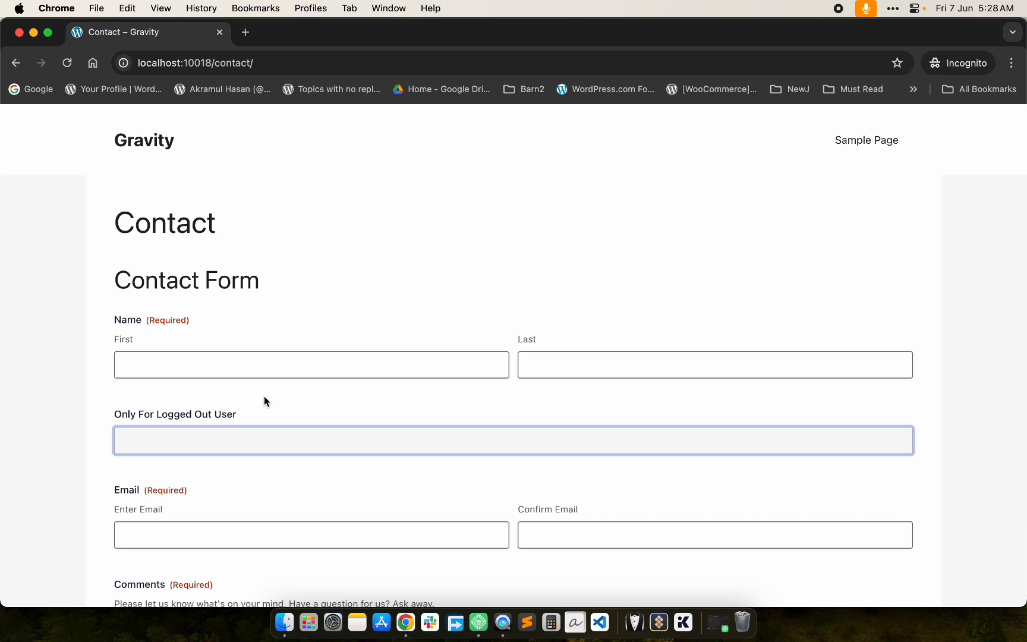
Return to the form editor, close the conditional logic settings and review the form's fields down to the Hidden Field
{"action": "key", "text": "ctrl+Up"}
{"action": "left_click", "coordinate": [360, 223]}
{"action": "left_click", "coordinate": [152, 31]}
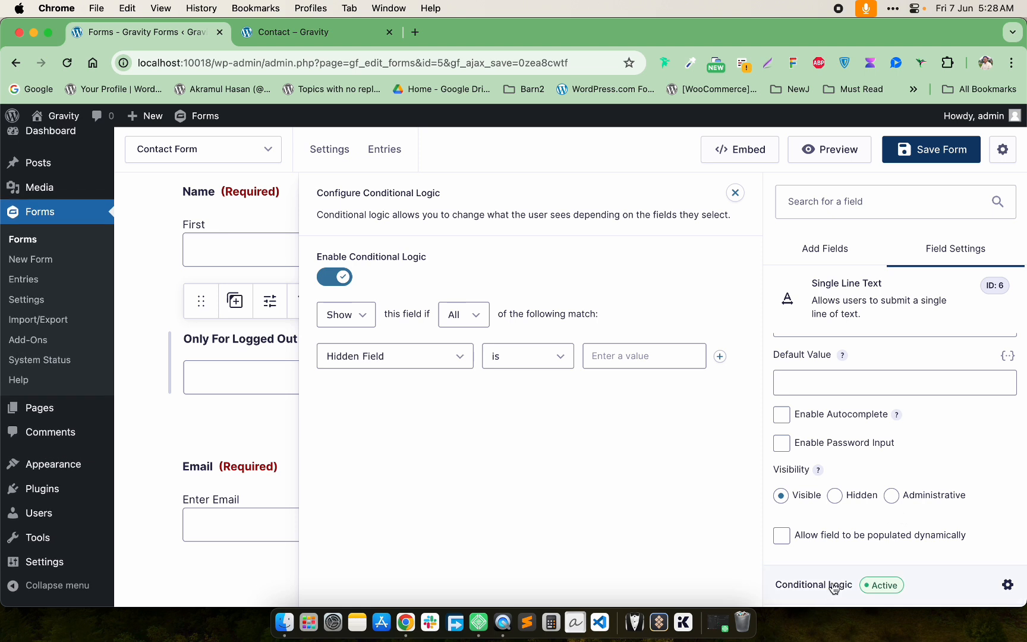
{"action": "left_click", "coordinate": [157, 438]}
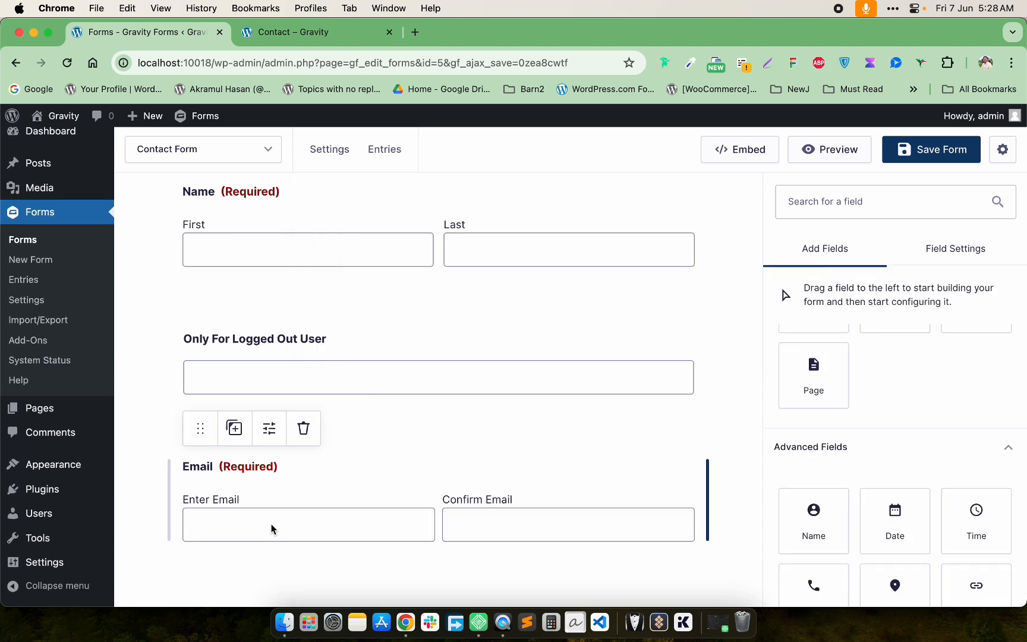
{"action": "scroll", "coordinate": [274, 525], "scroll_direction": "down", "scroll_amount": 10}
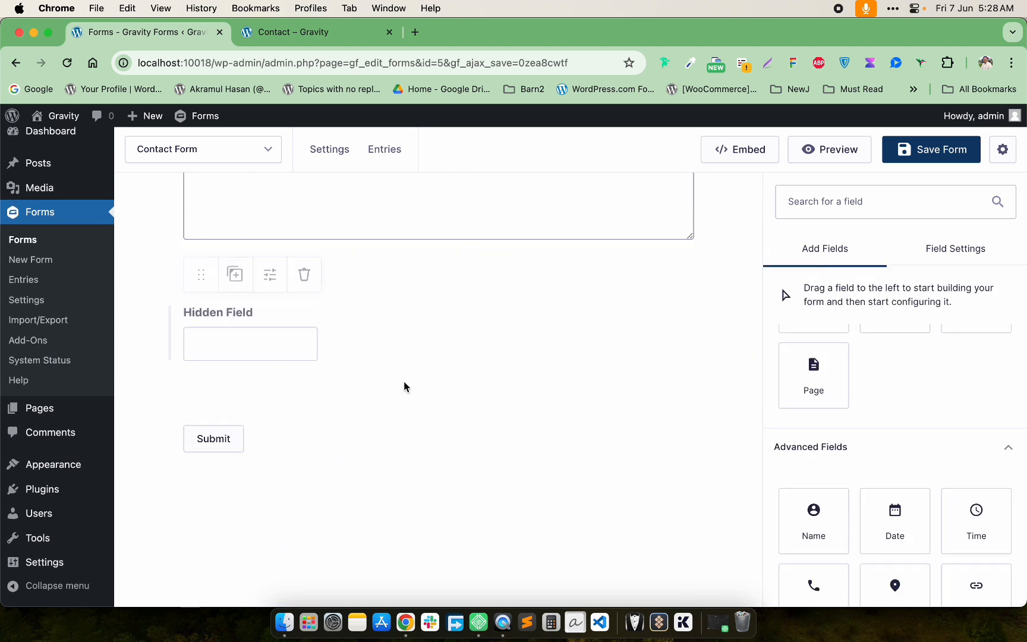
{"action": "scroll", "coordinate": [404, 385], "scroll_direction": "up", "scroll_amount": 3}
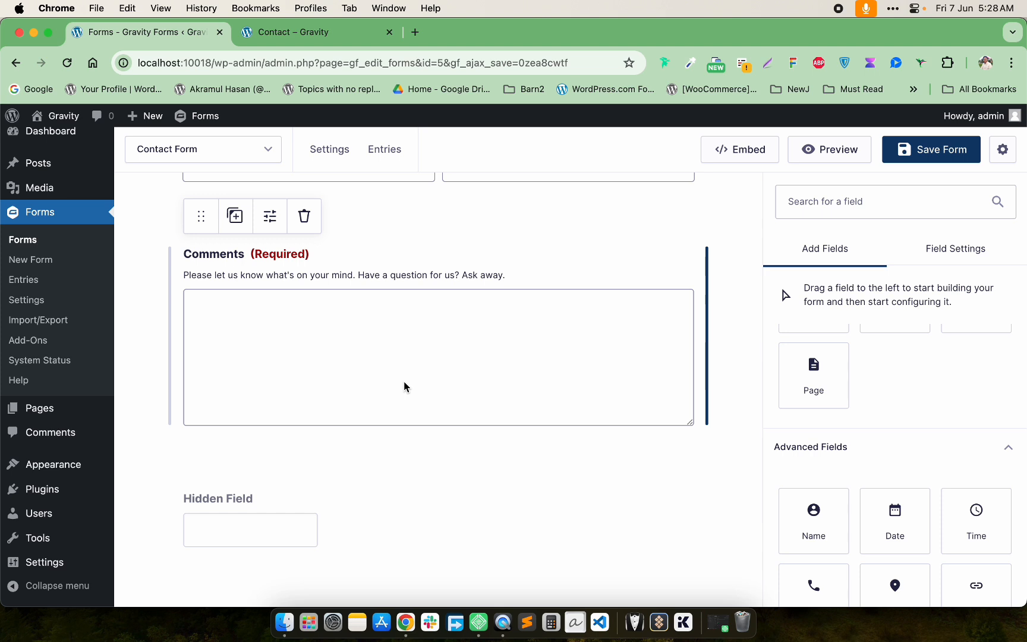
{"action": "scroll", "coordinate": [403, 385], "scroll_direction": "up", "scroll_amount": 6}
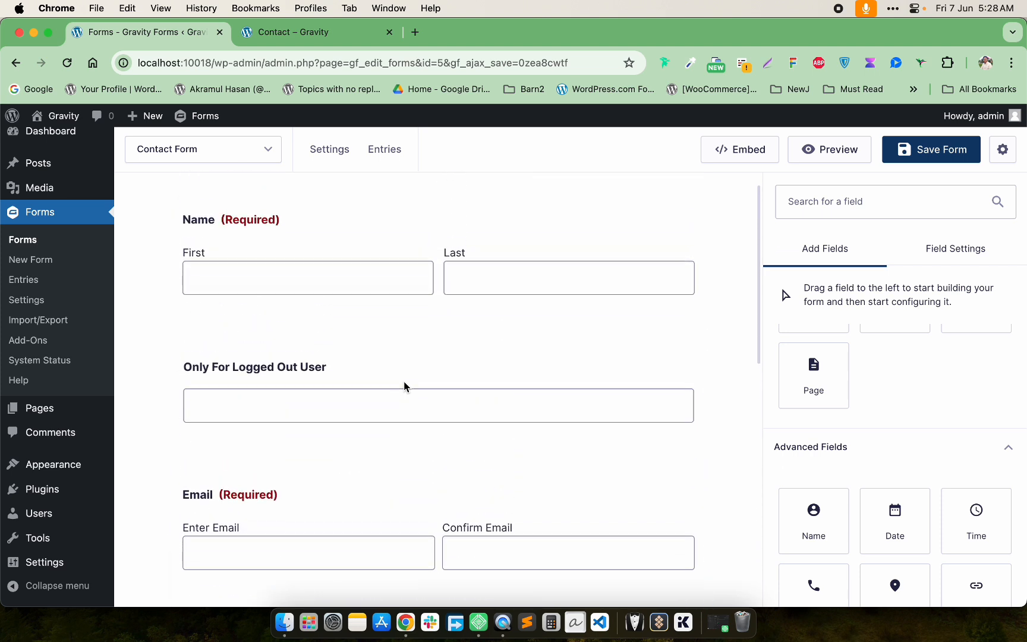